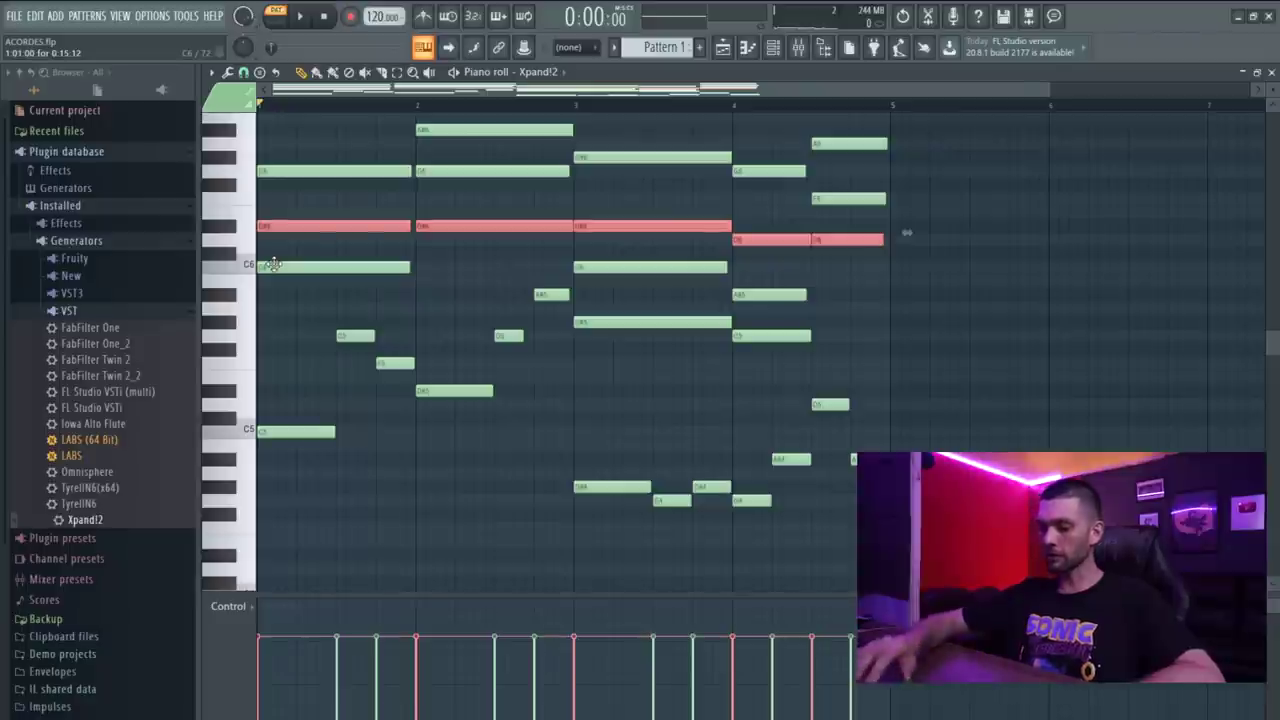
- Copy the selected D#6 and D6 chord notes one octave down to D#5 and D5, and play the pattern back
left_click_drag(286, 229, 295, 394)
key("ctrl+z")
key("space")
left_click_drag(868, 402, 837, 405)
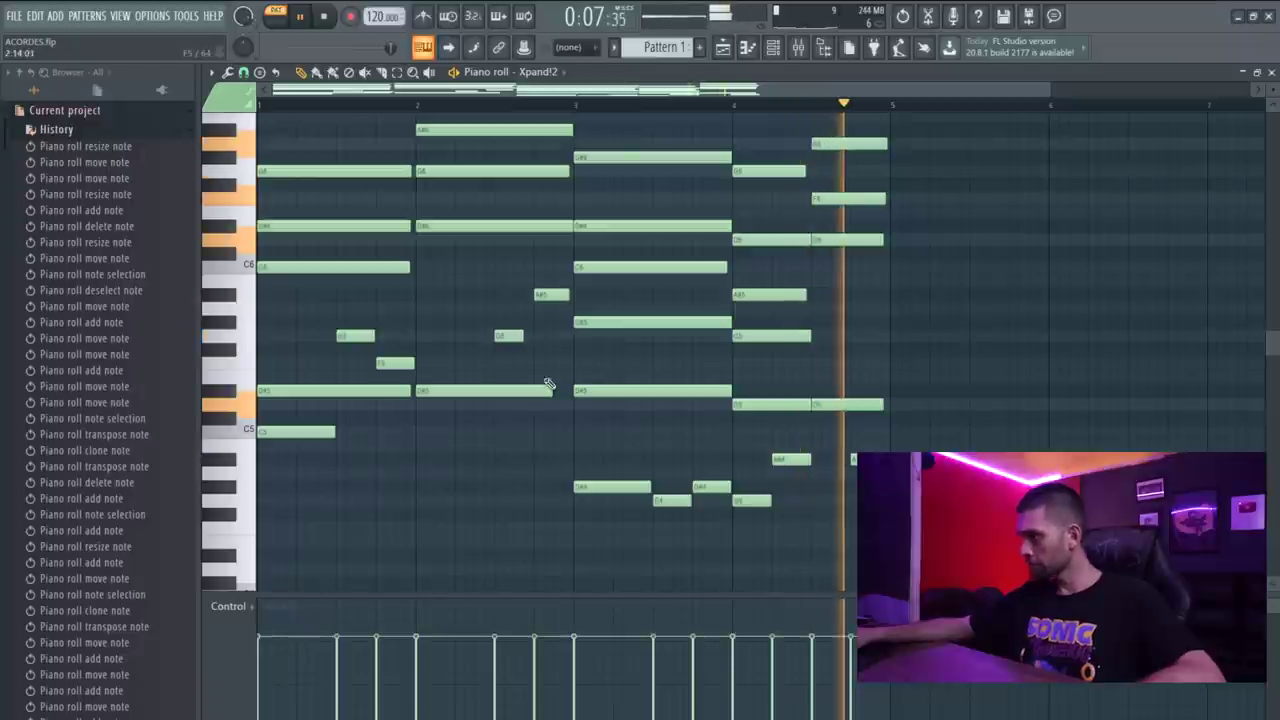
key("space")
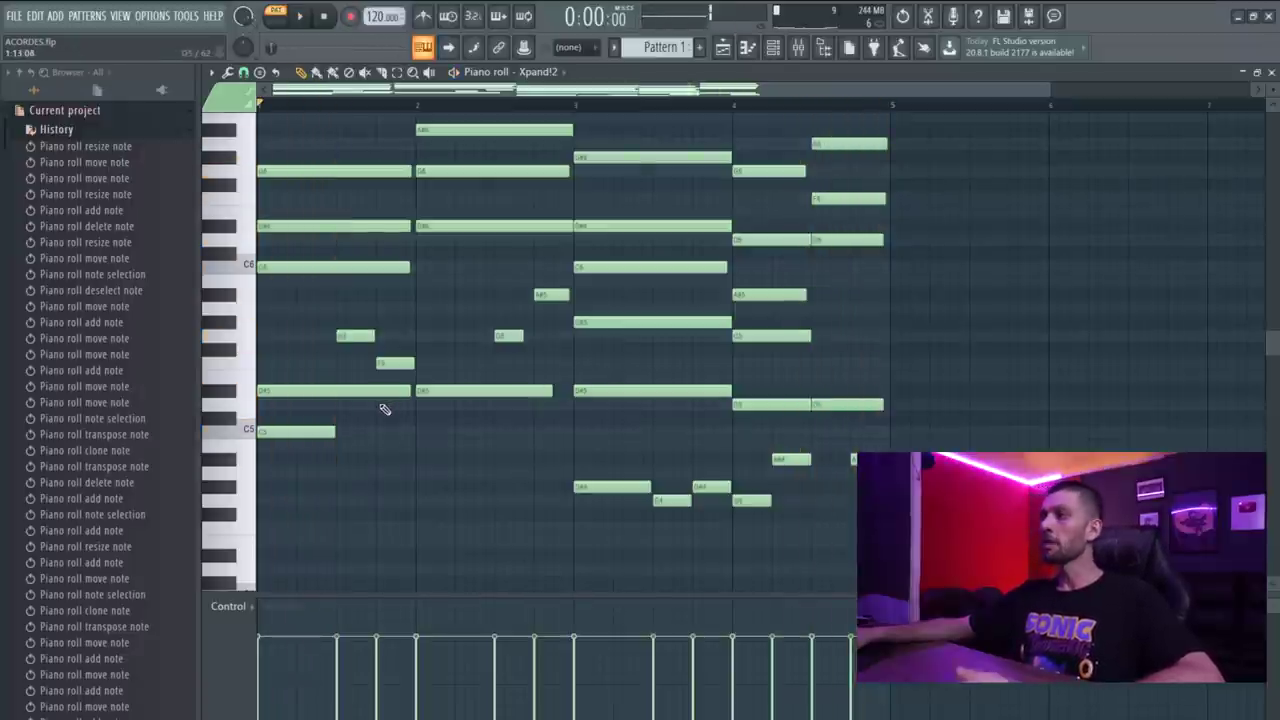
- Add short offbeat notes above the chords, using G7 in bars 1 and 2 and D#7 in bar 3
scroll(385, 409, "up", 5)
scroll(387, 411, "down", 6)
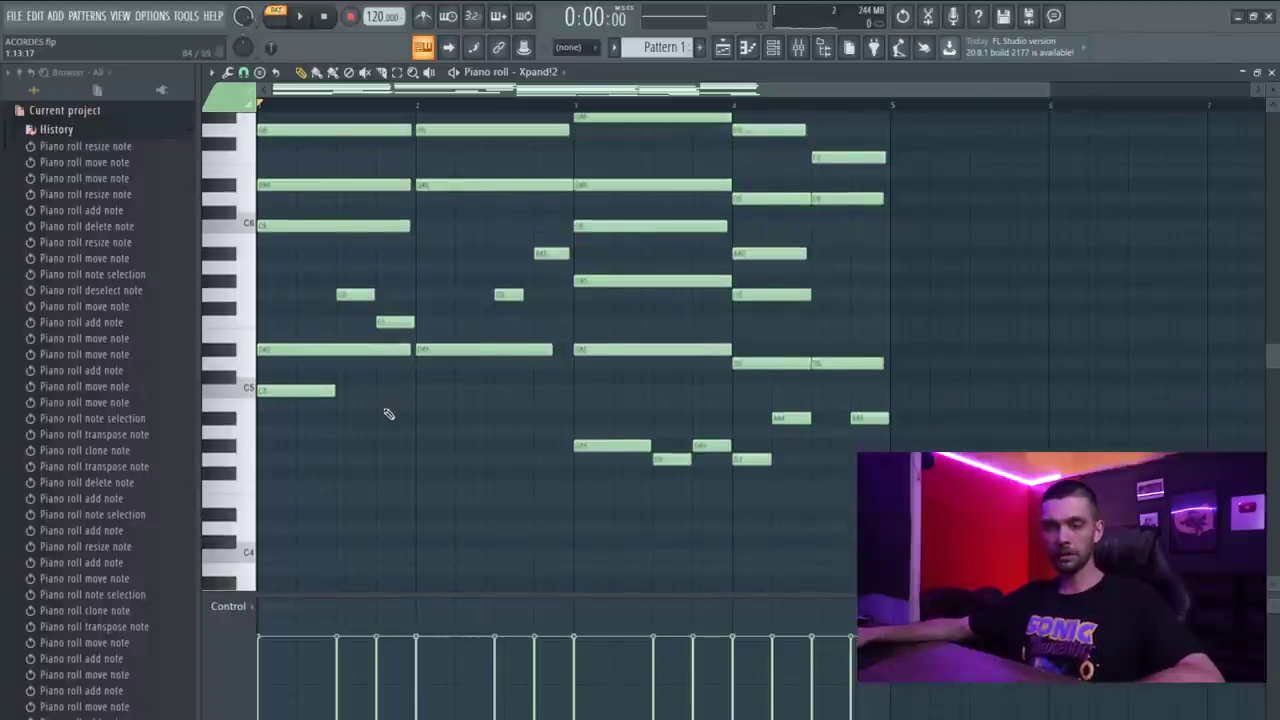
scroll(389, 414, "up", 7)
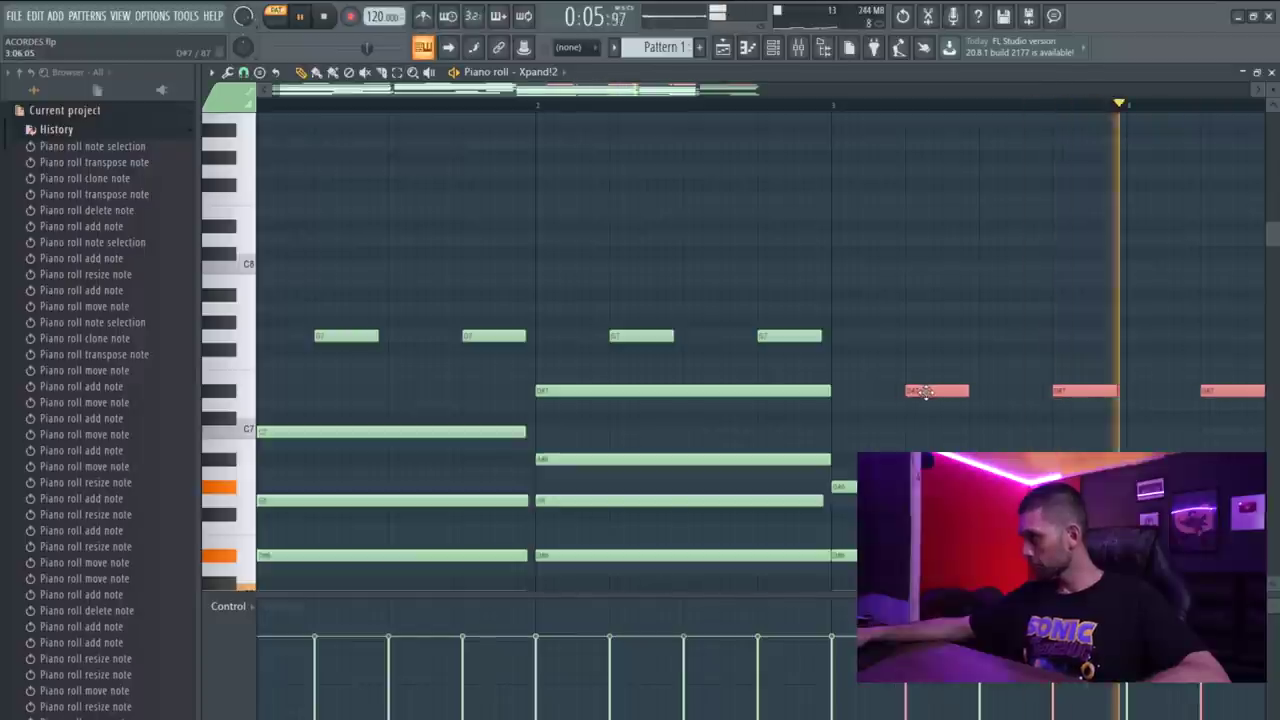
key("shift+Right")
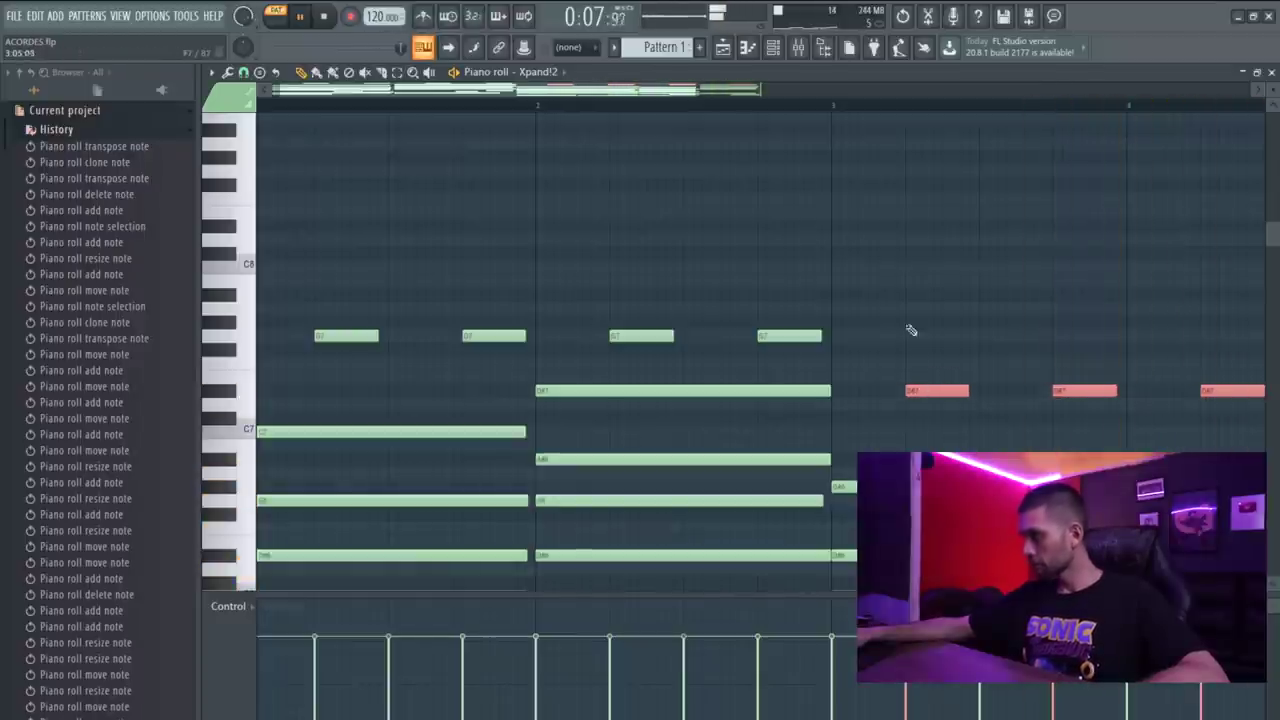
- Add D8 and C8 melody notes at the end of bar 1 and raise the last C8 note of bar 3 to D#8
scroll(700, 329, "down", 5)
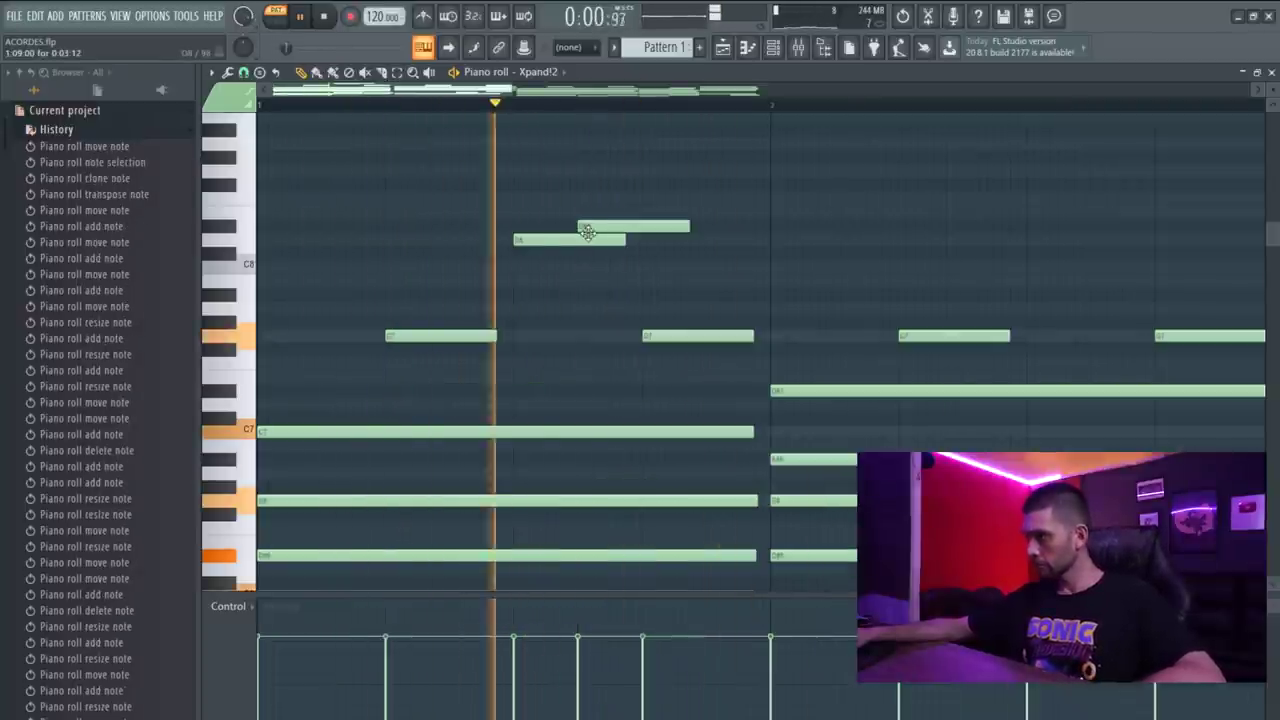
left_click(645, 240)
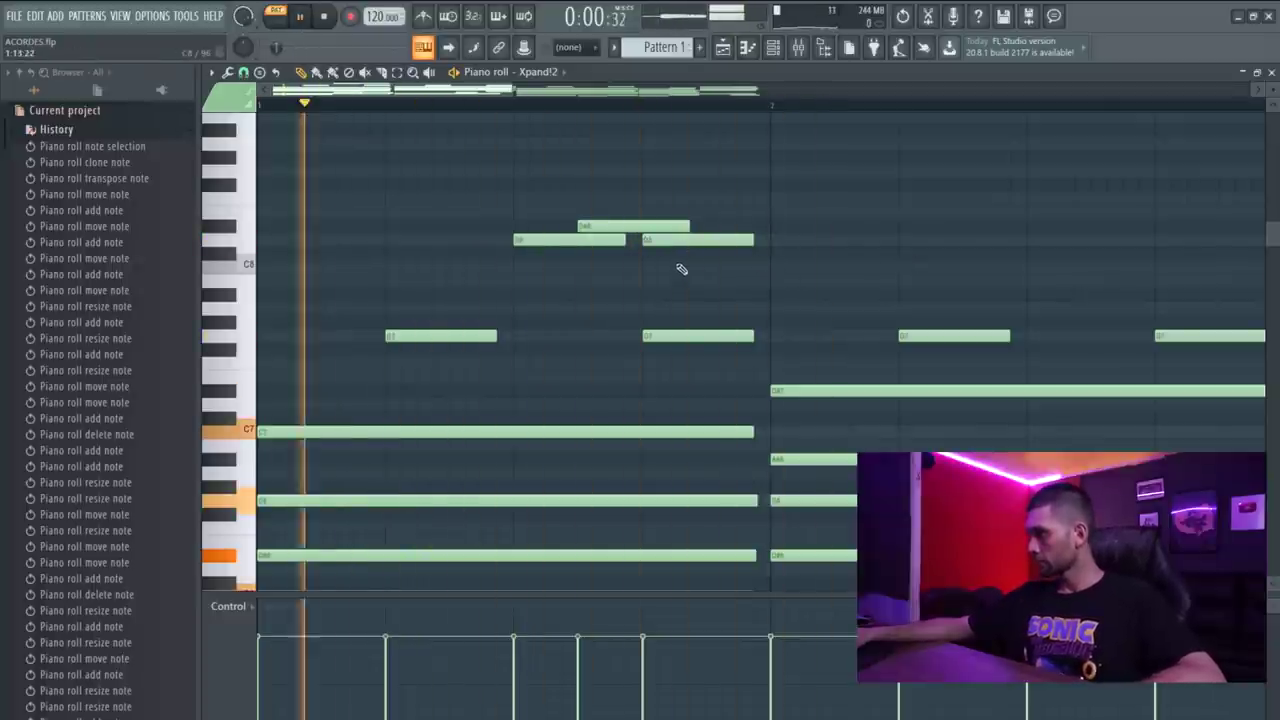
left_click(713, 254)
key("space")
left_click_drag(749, 256, 748, 270)
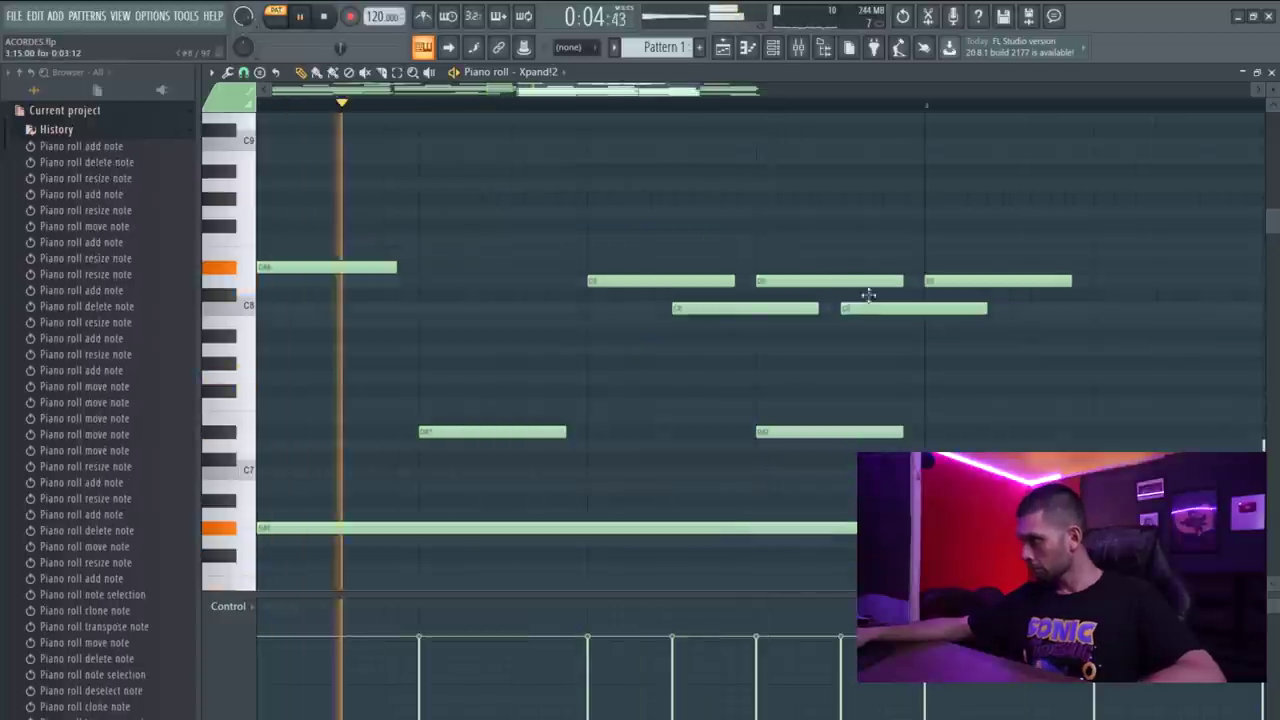
left_click_drag(869, 303, 871, 267)
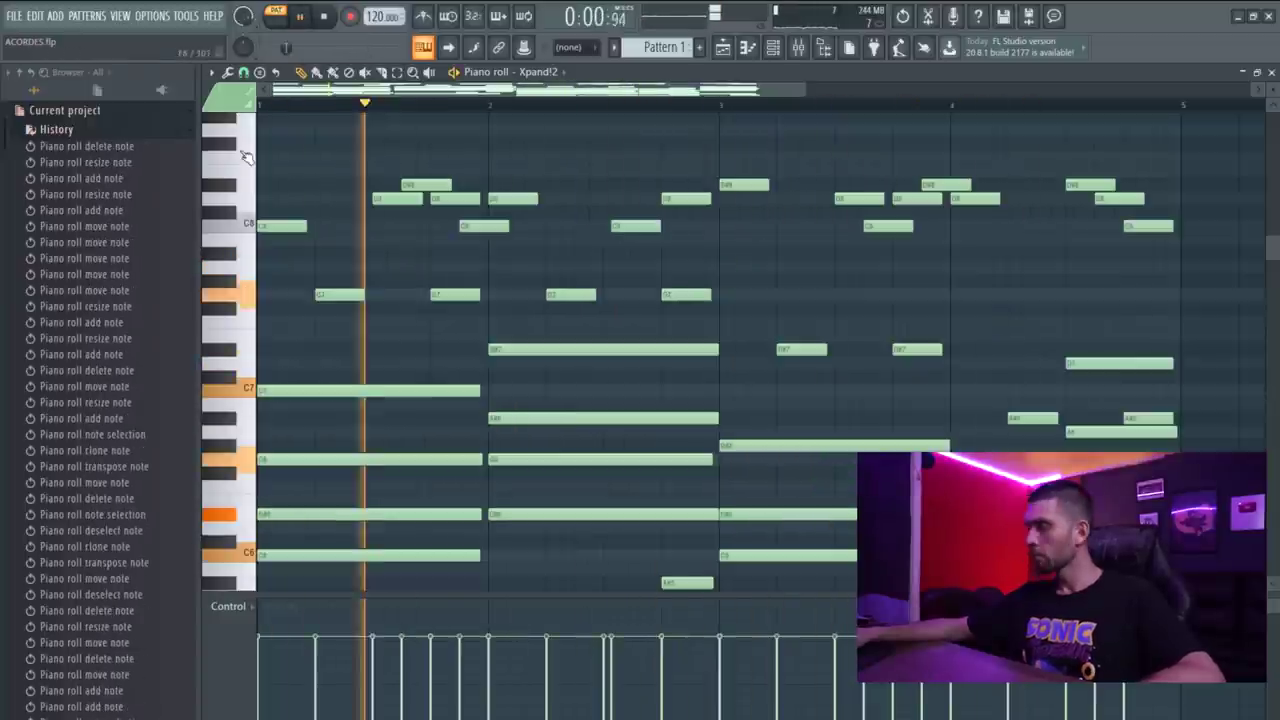
key("space")
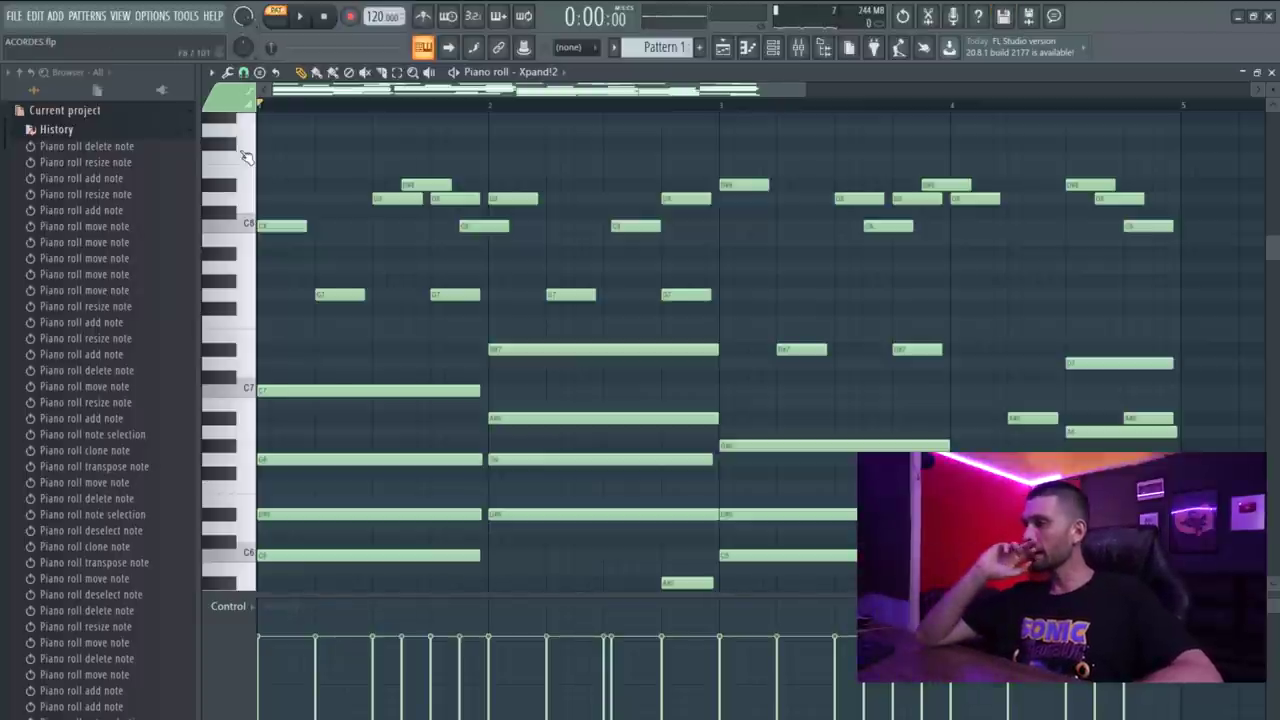
- Place a short C8 melody note on the third beat of bar 2 while playing the pattern
scroll(510, 262, "down", 5)
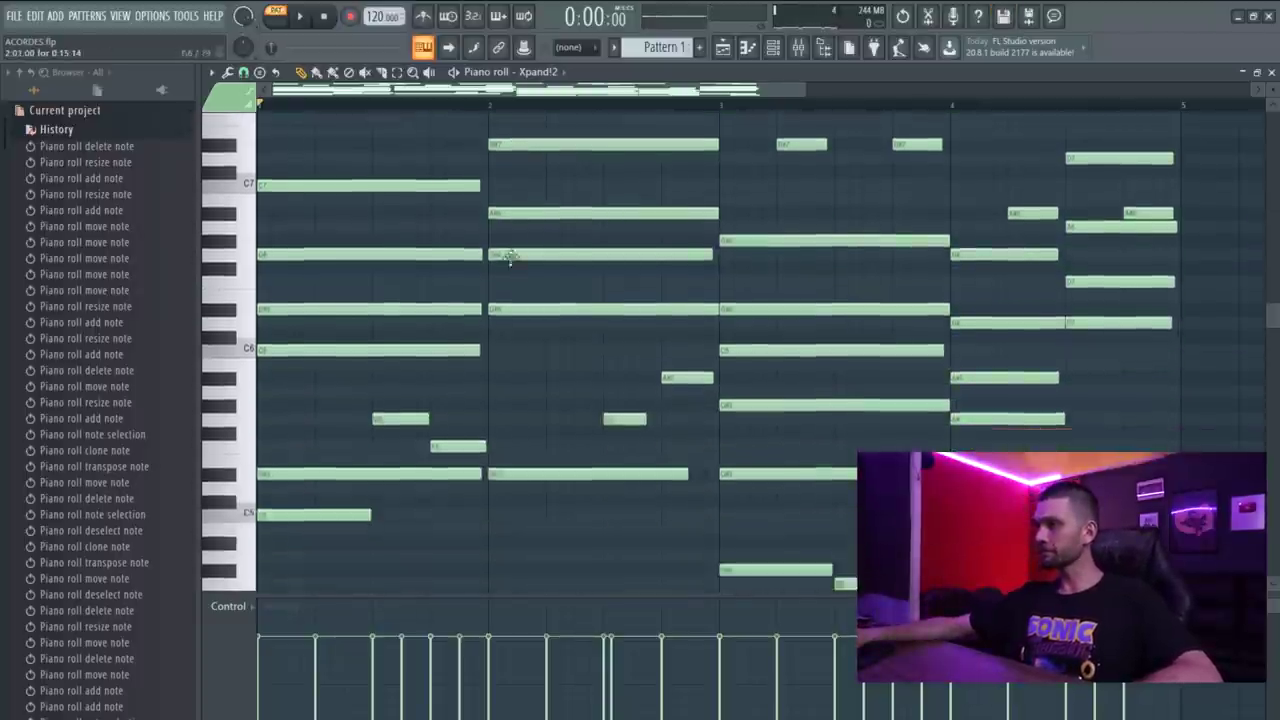
scroll(510, 258, "up", 4)
key("space")
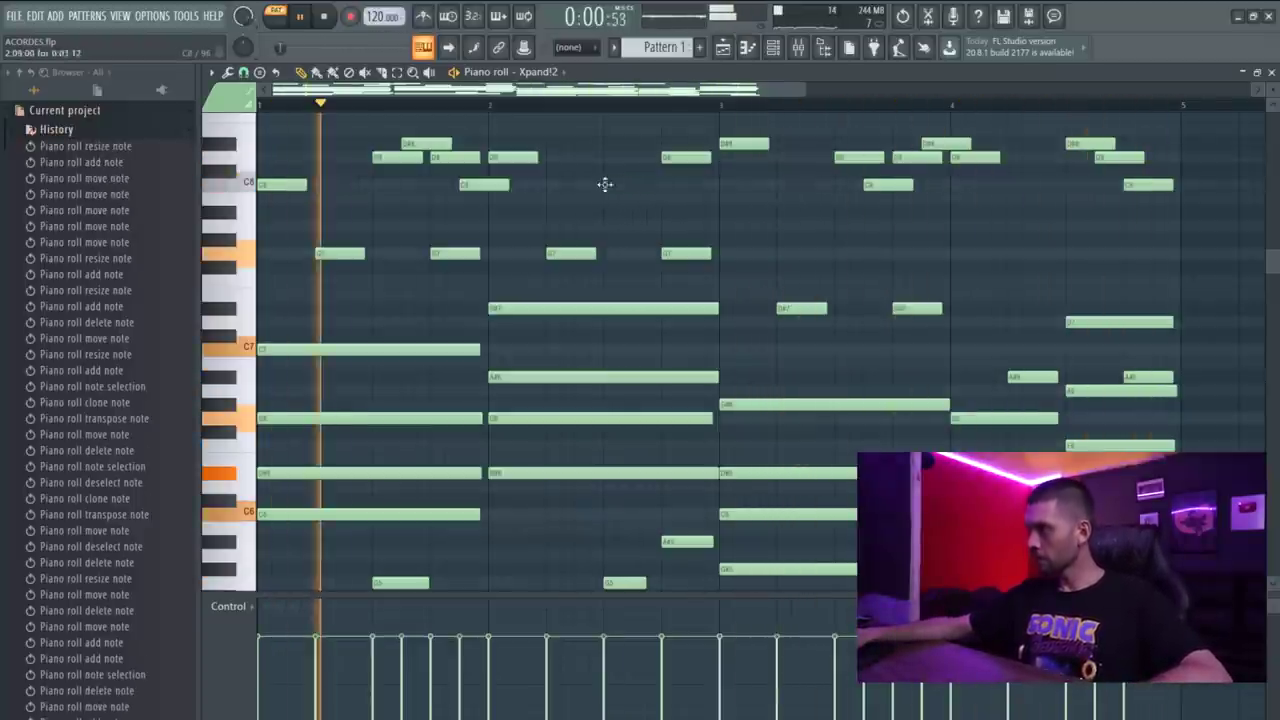
left_click(605, 184)
key("space")
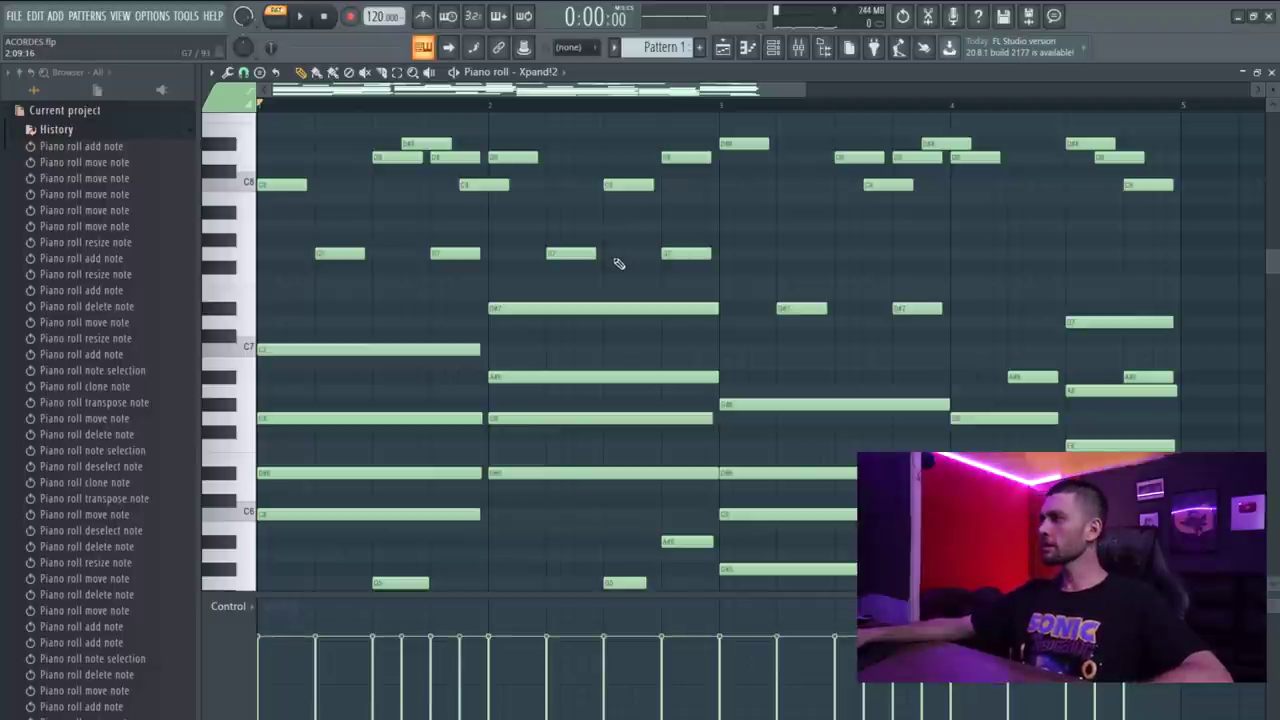
- Add a bass line below the chords with one note per bar: C4, A#3, G#3 and A#3
scroll(690, 295, "down", 2, "ctrl")
scroll(710, 305, "down", 7)
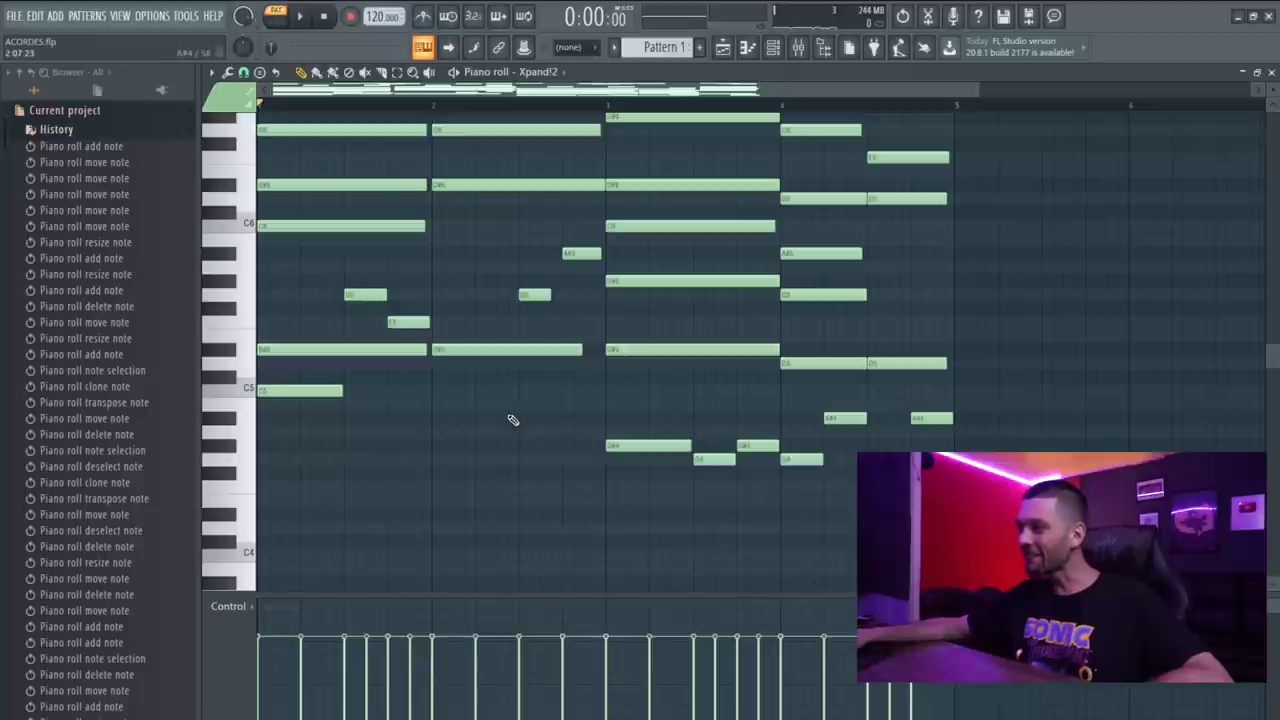
scroll(400, 505, "up", 1)
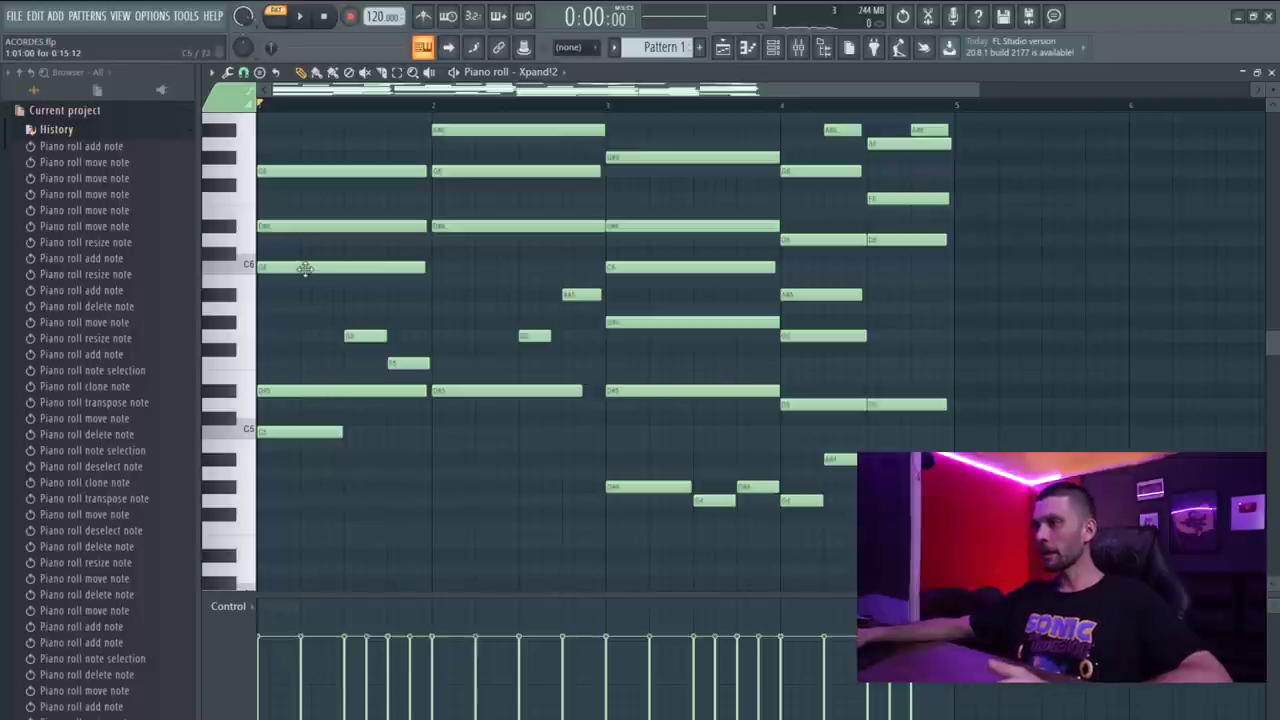
scroll(310, 280, "up", 2)
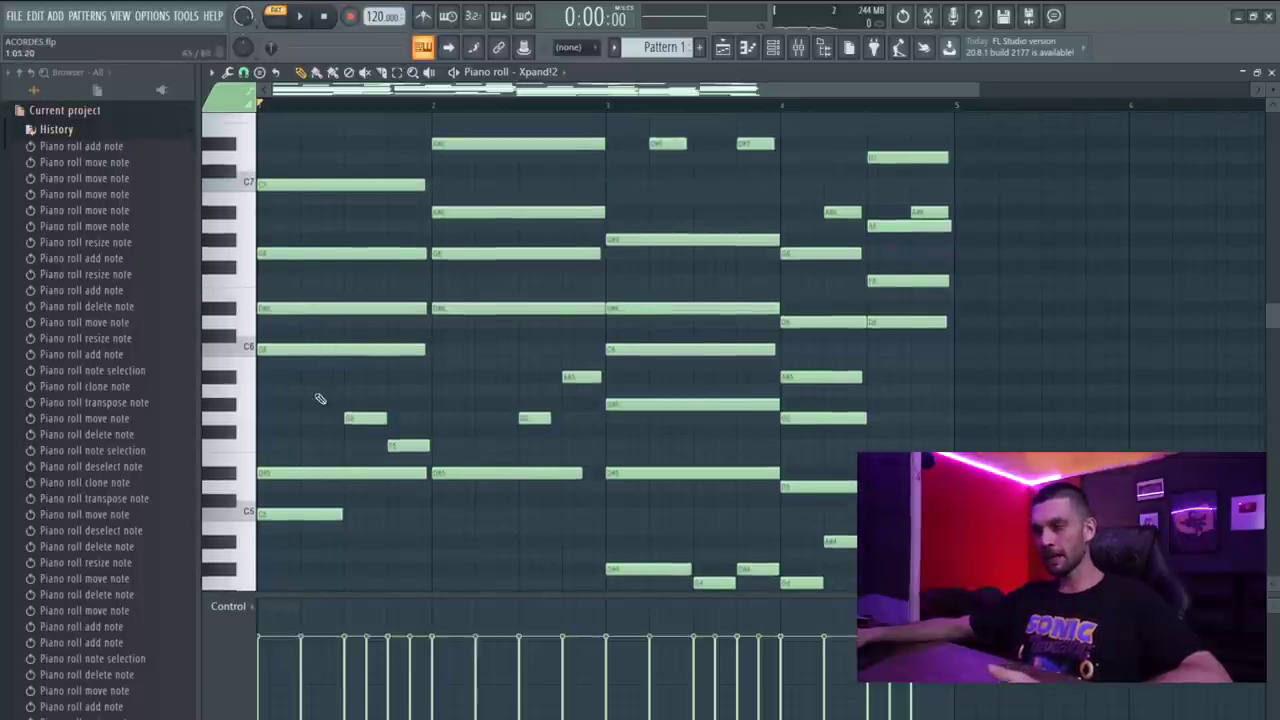
left_click(325, 352)
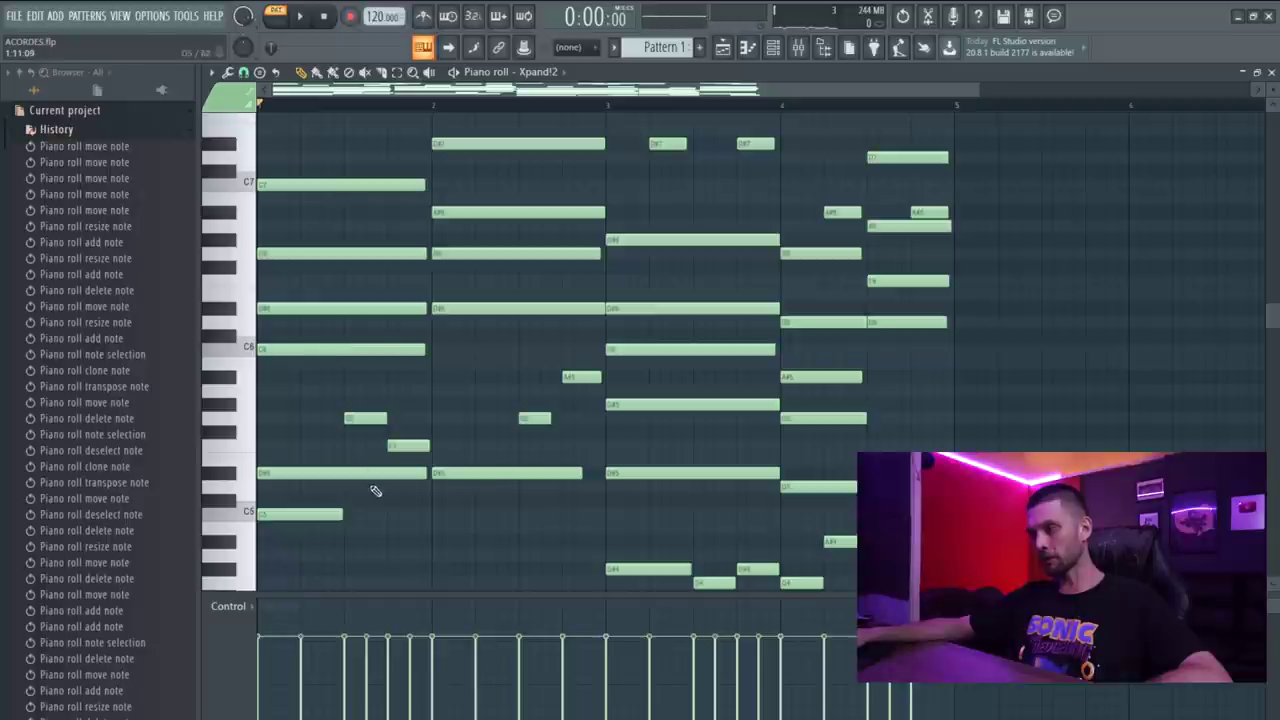
scroll(372, 489, "down", 3)
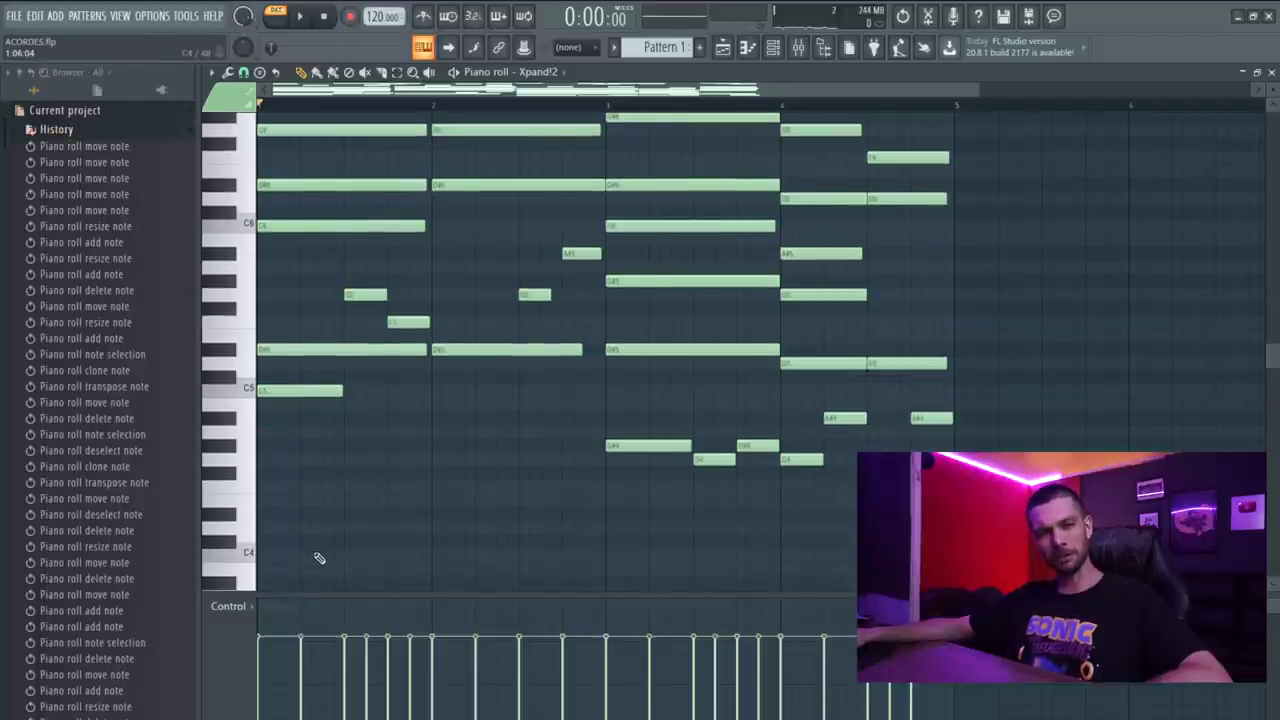
scroll(863, 491, "down", 2)
left_click(864, 500)
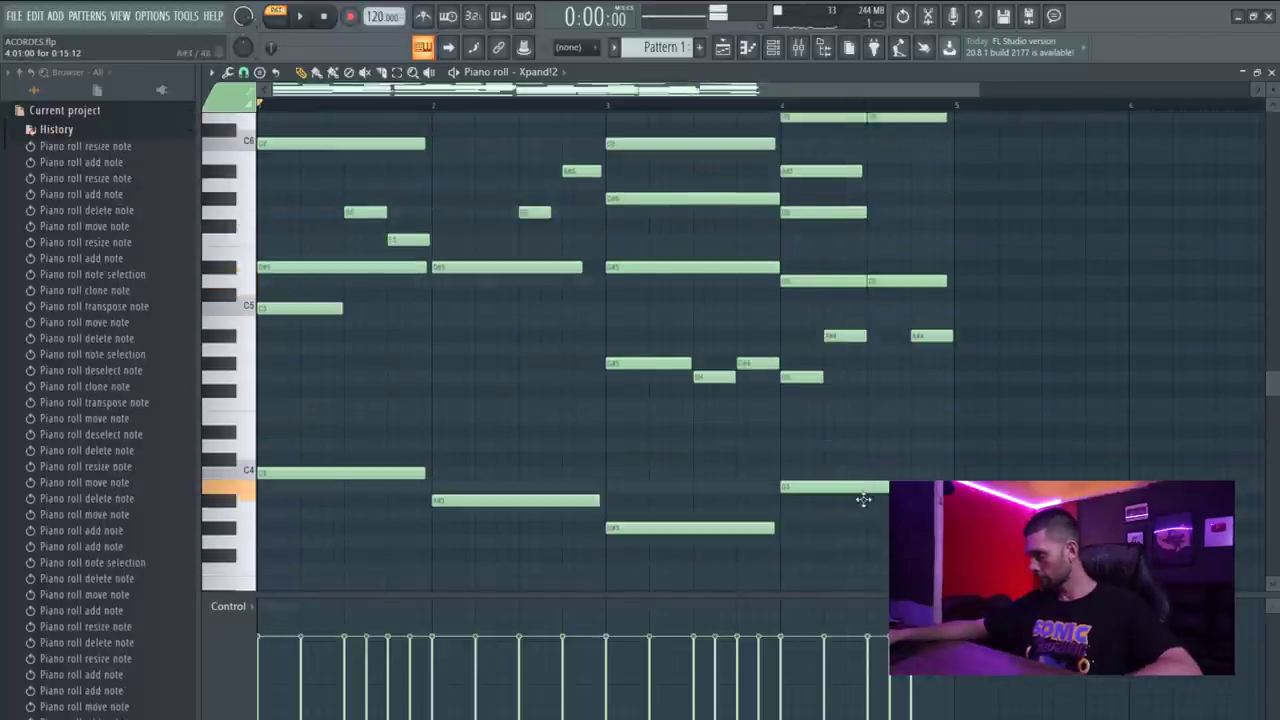
- Add a D4 bass note in the second half of bar 4 and shorten it to end with the bar
left_click(864, 432)
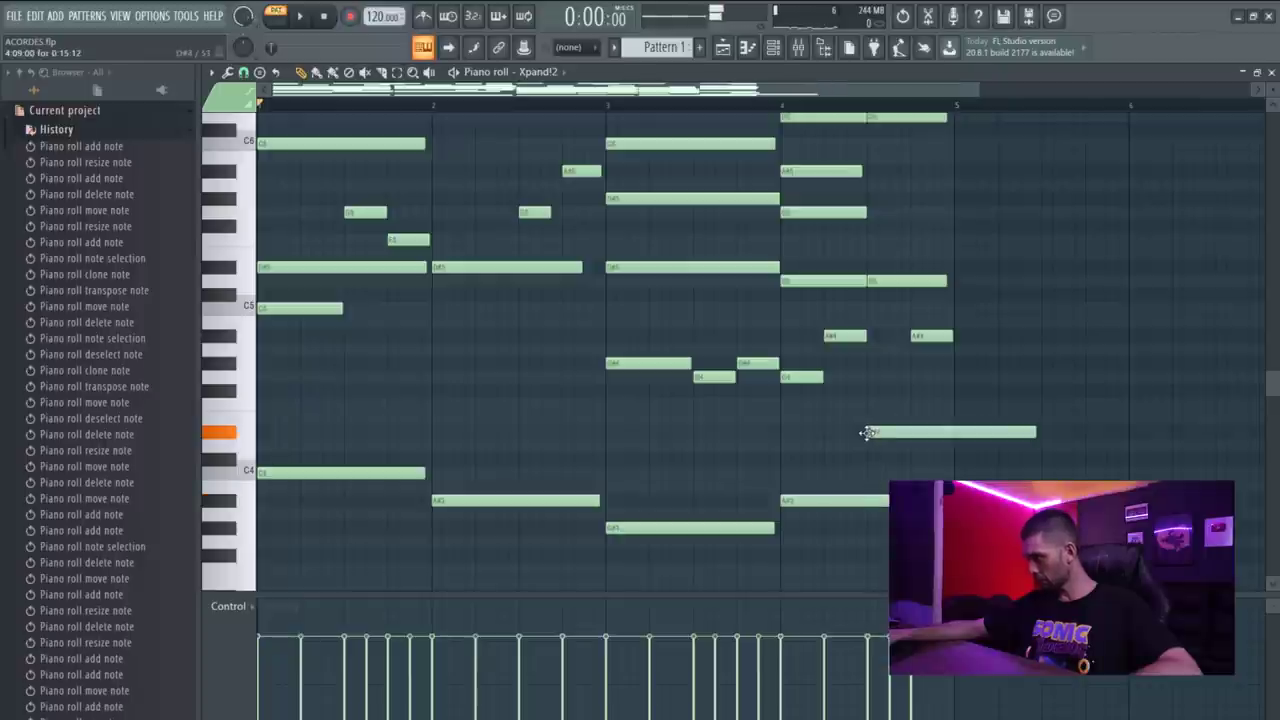
left_click_drag(867, 432, 865, 460)
key("space")
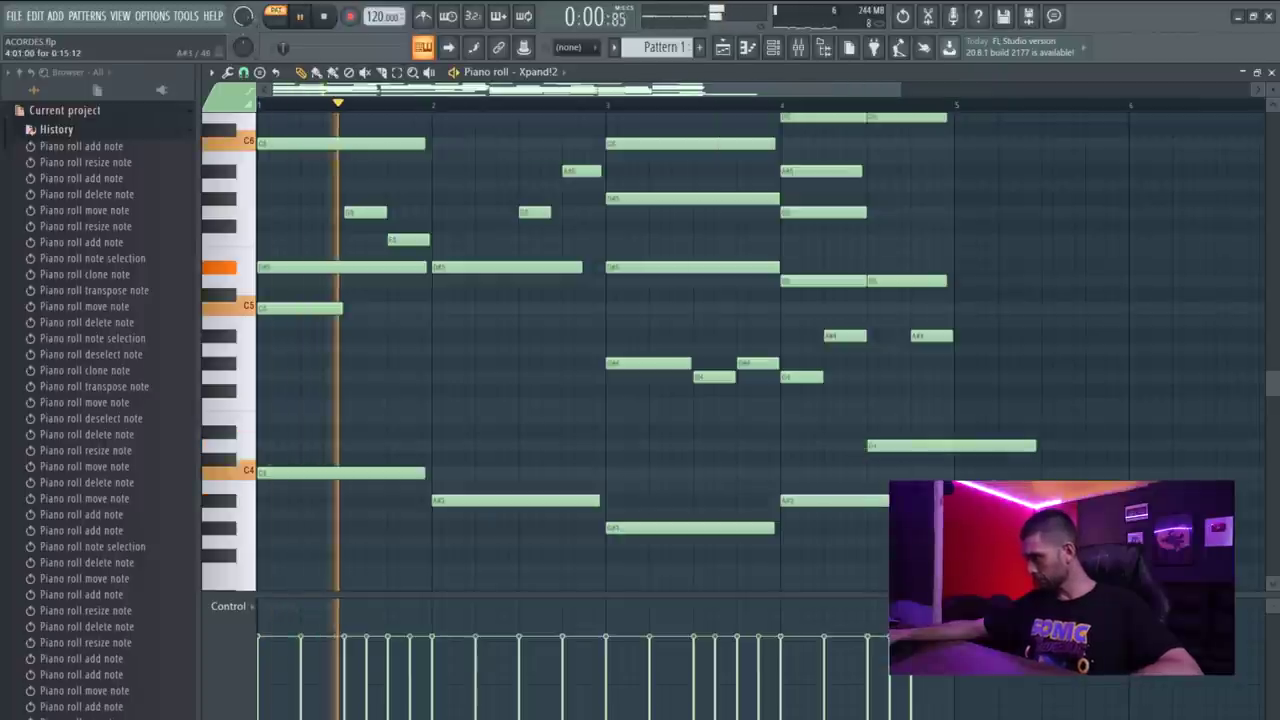
left_click_drag(1036, 445, 948, 445)
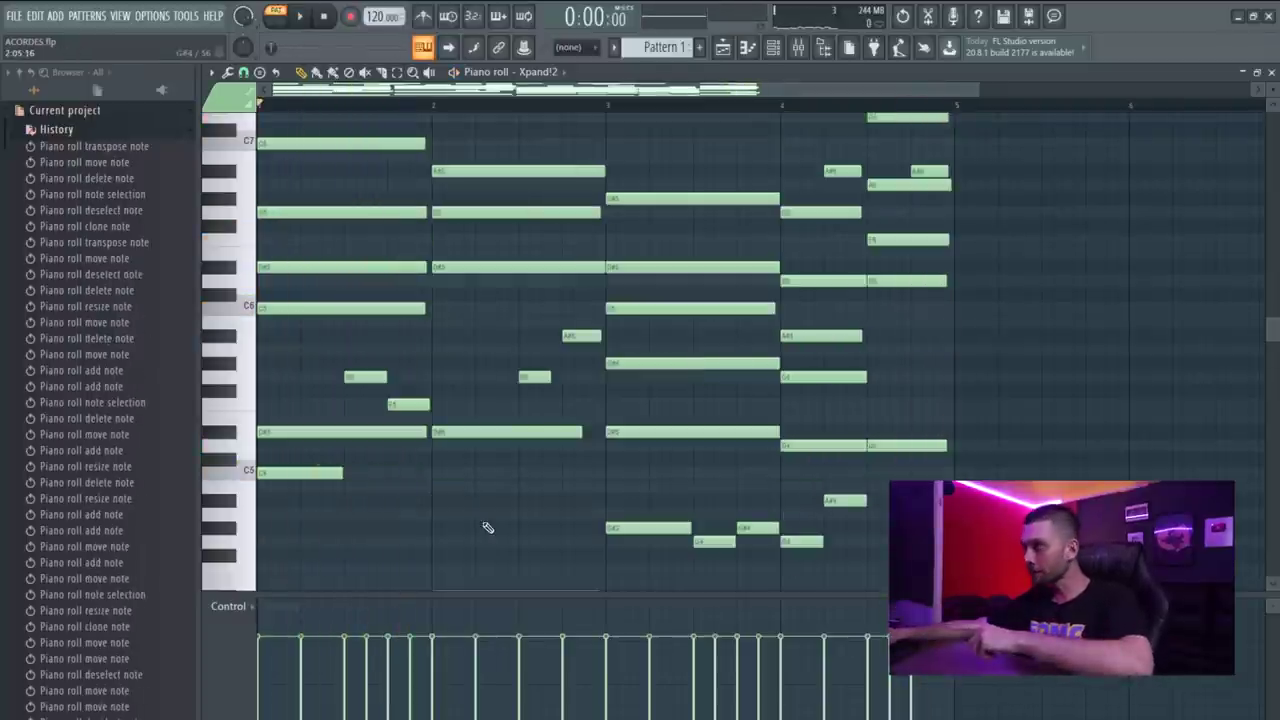
- Review the bass, chord and melody notes across all octaves of the pattern
scroll(488, 527, "up", 6)
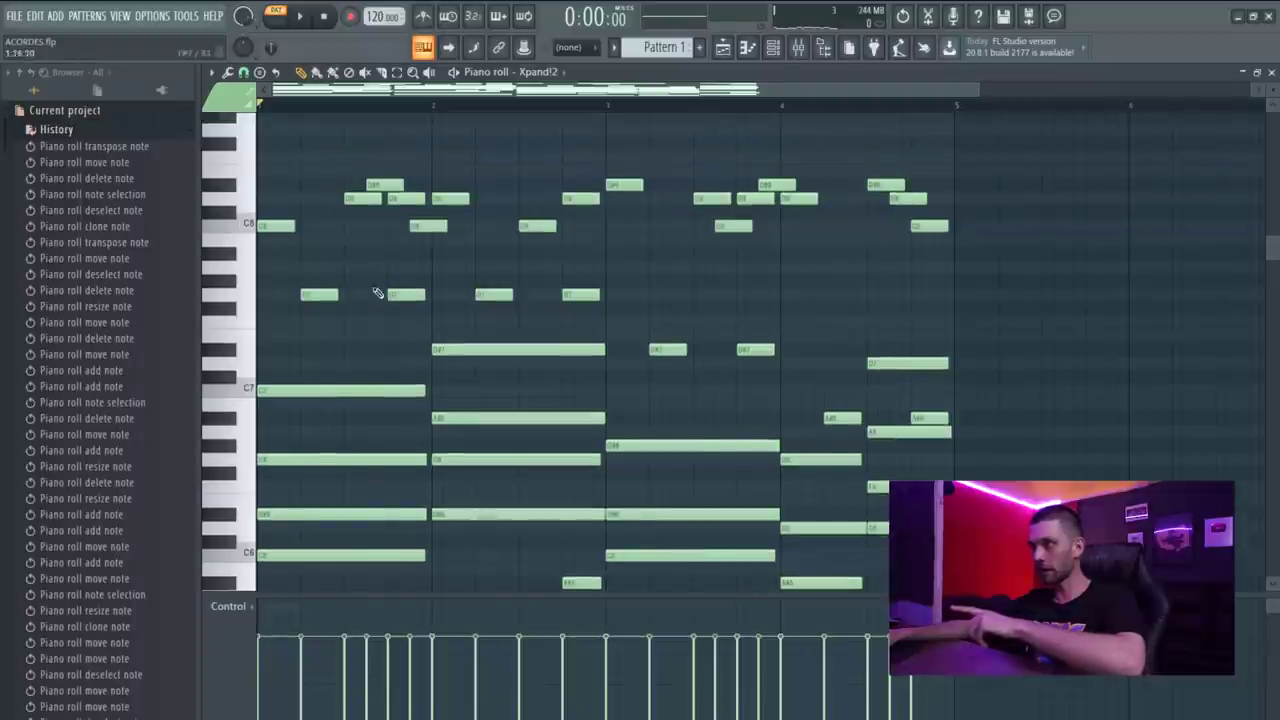
scroll(557, 409, "down", 5)
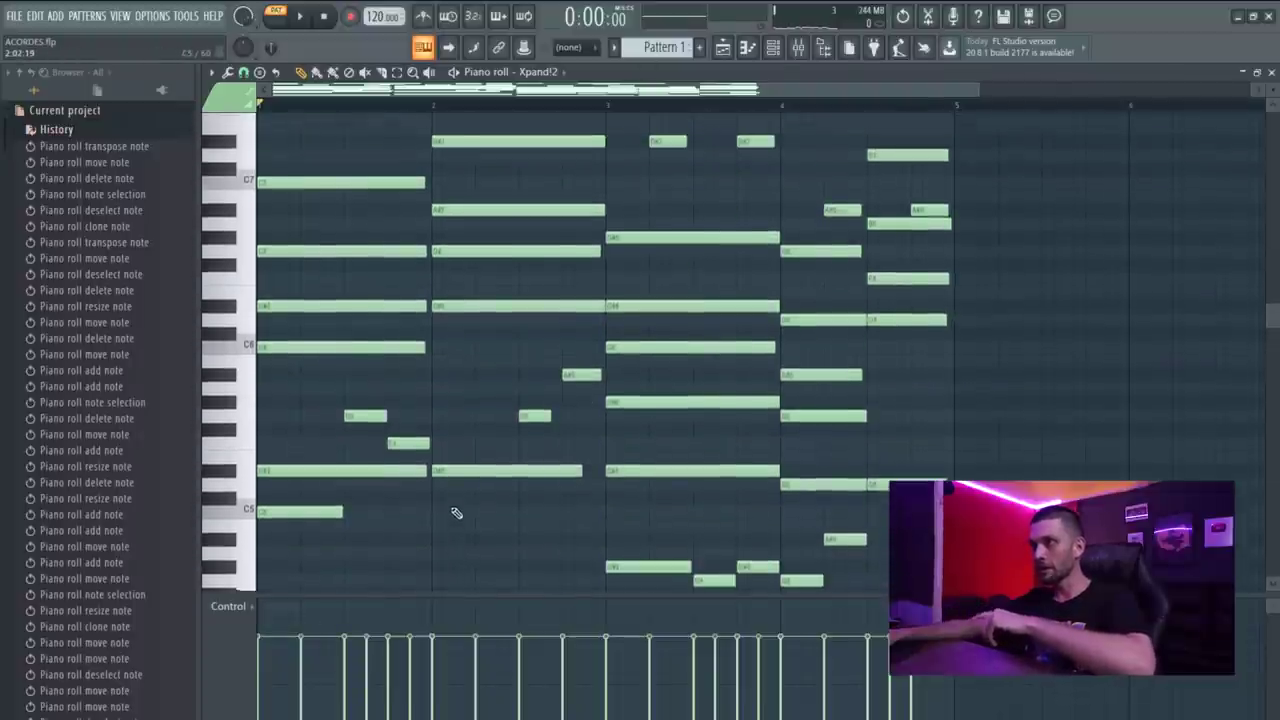
scroll(318, 415, "up", 2)
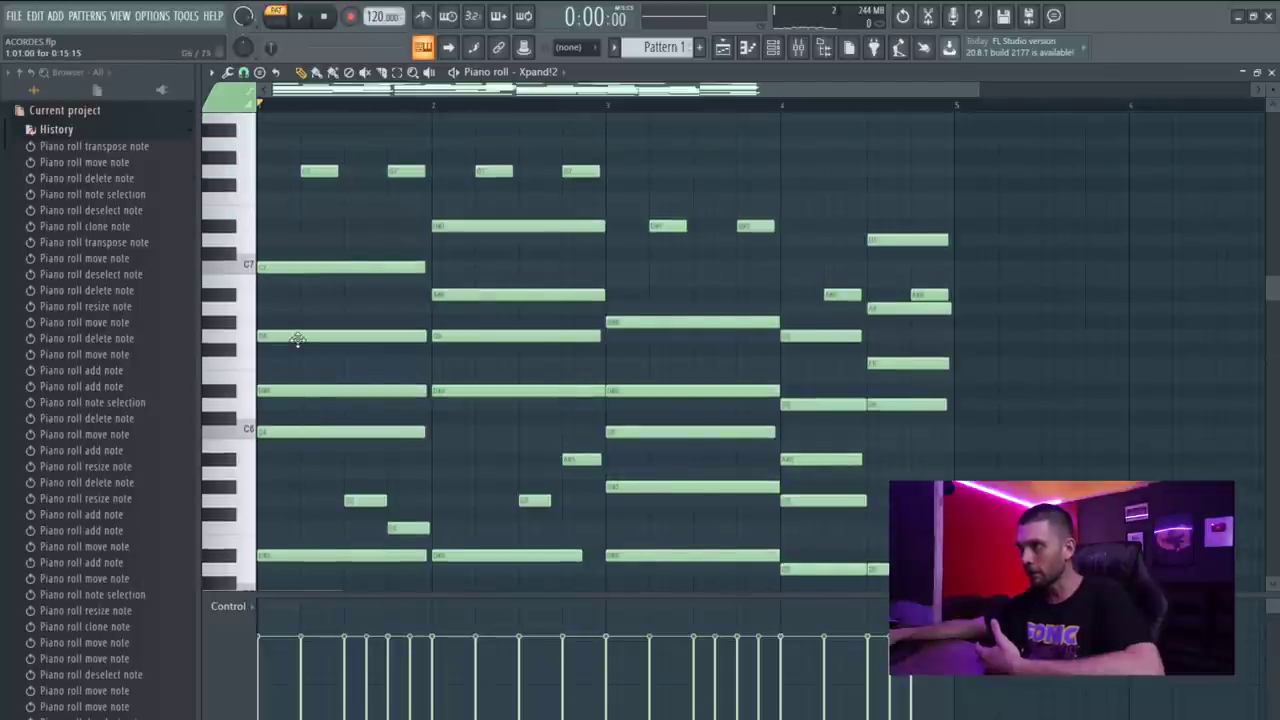
scroll(297, 340, "up", 2)
scroll(392, 185, "up", 1)
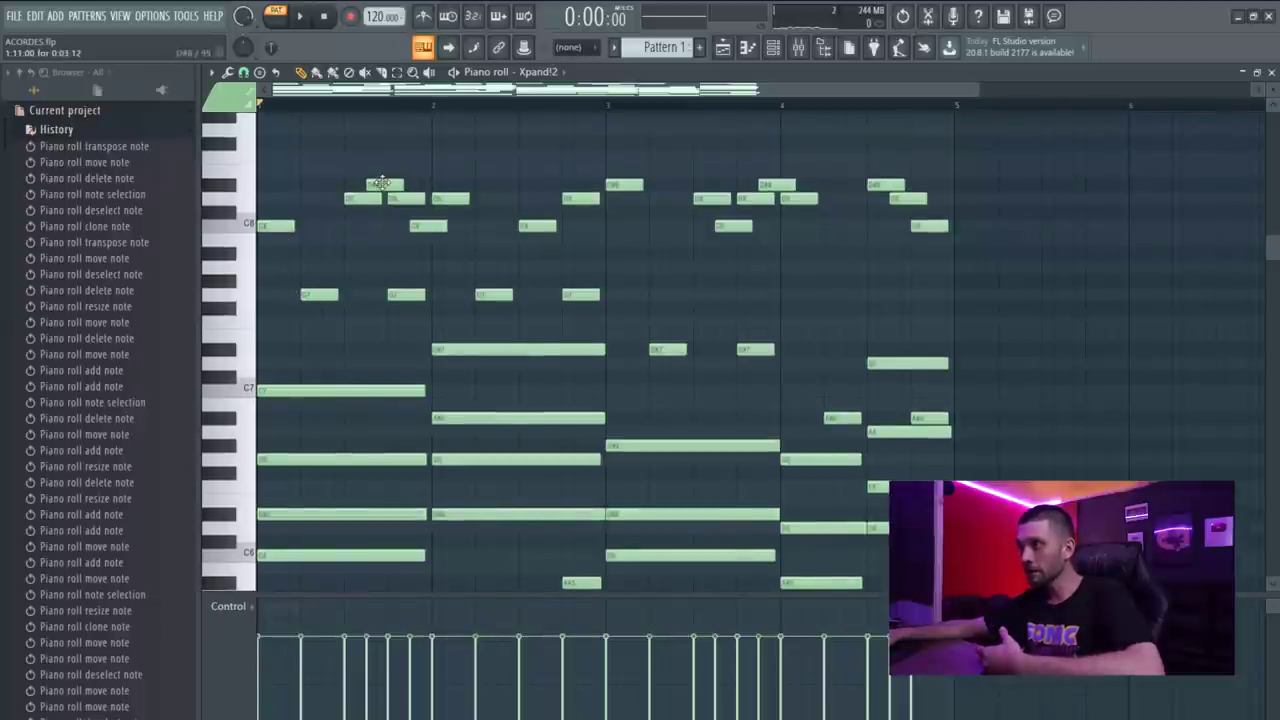
scroll(420, 250, "down", 10)
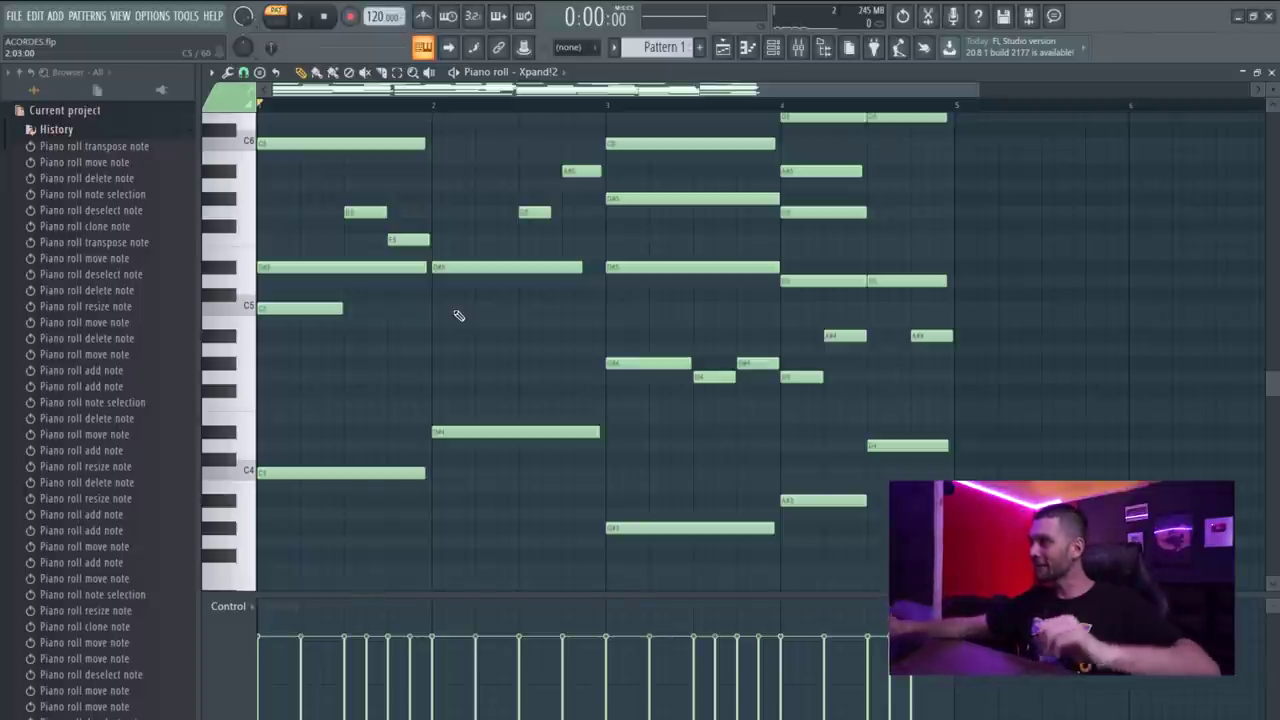
scroll(1029, 309, "up", 6)
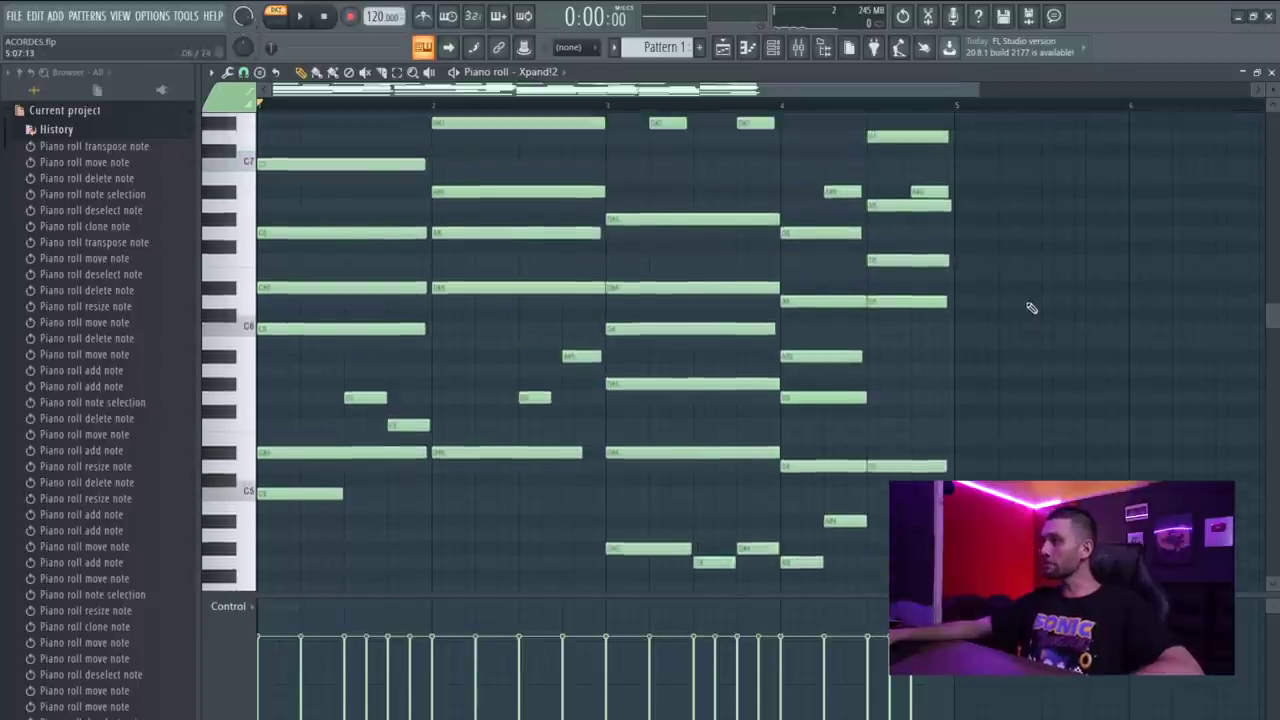
- Select all notes of the last chord in bar 4 and shorten them slightly so they end before bar 5
left_click_drag(1050, 246, 929, 440)
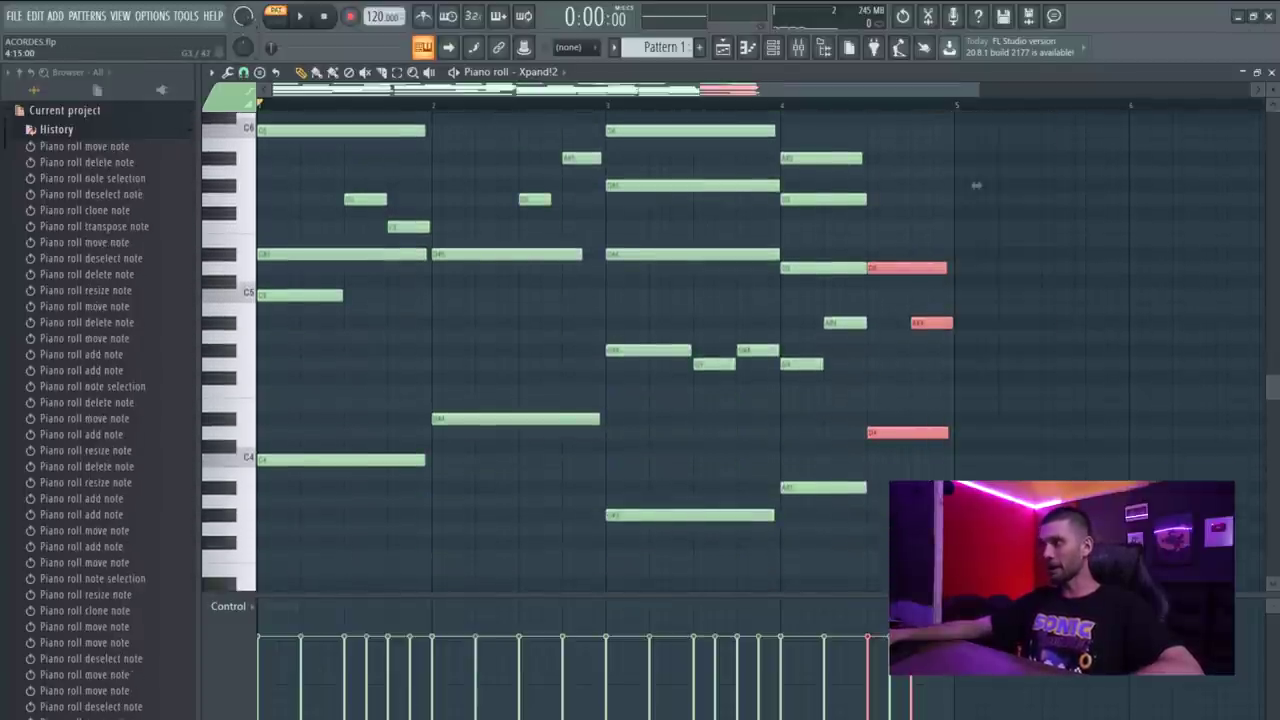
left_click_drag(951, 432, 943, 432)
left_click(973, 455)
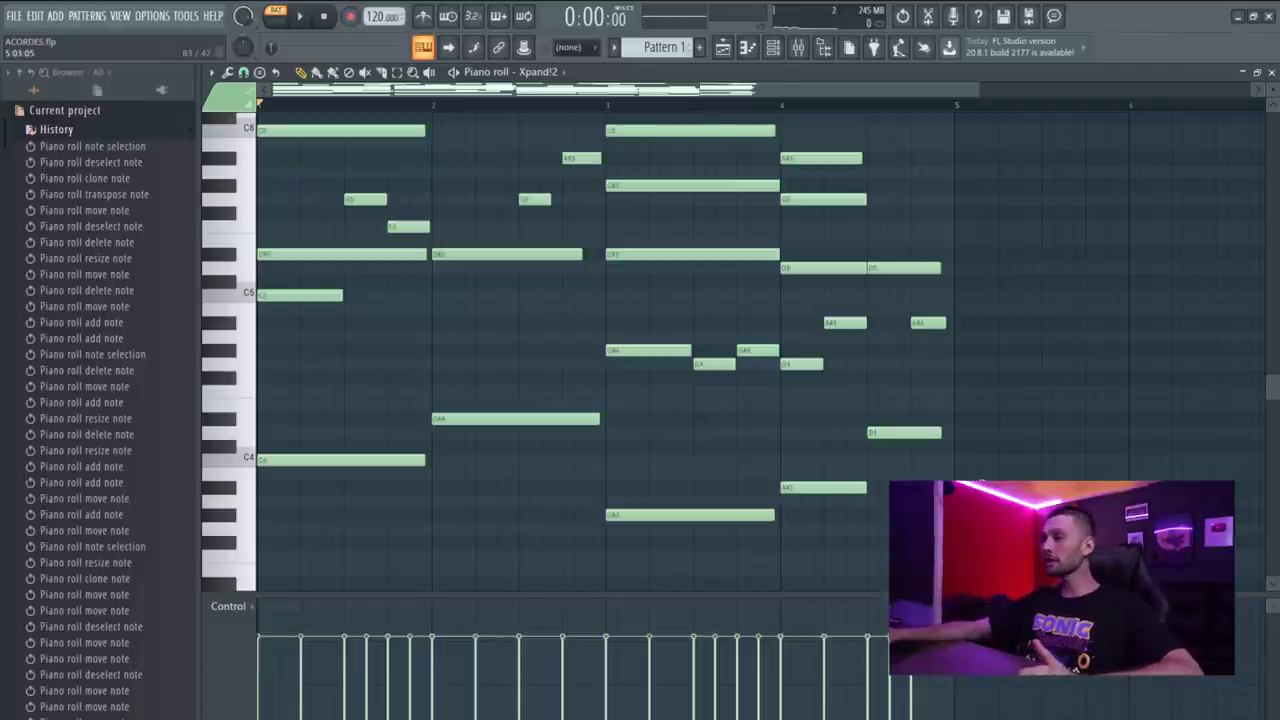
- Load the 04 Small Vibes preset from the Mallets category in the Xpand!2 channel's instrument
scroll(1100, 296, "up", 4)
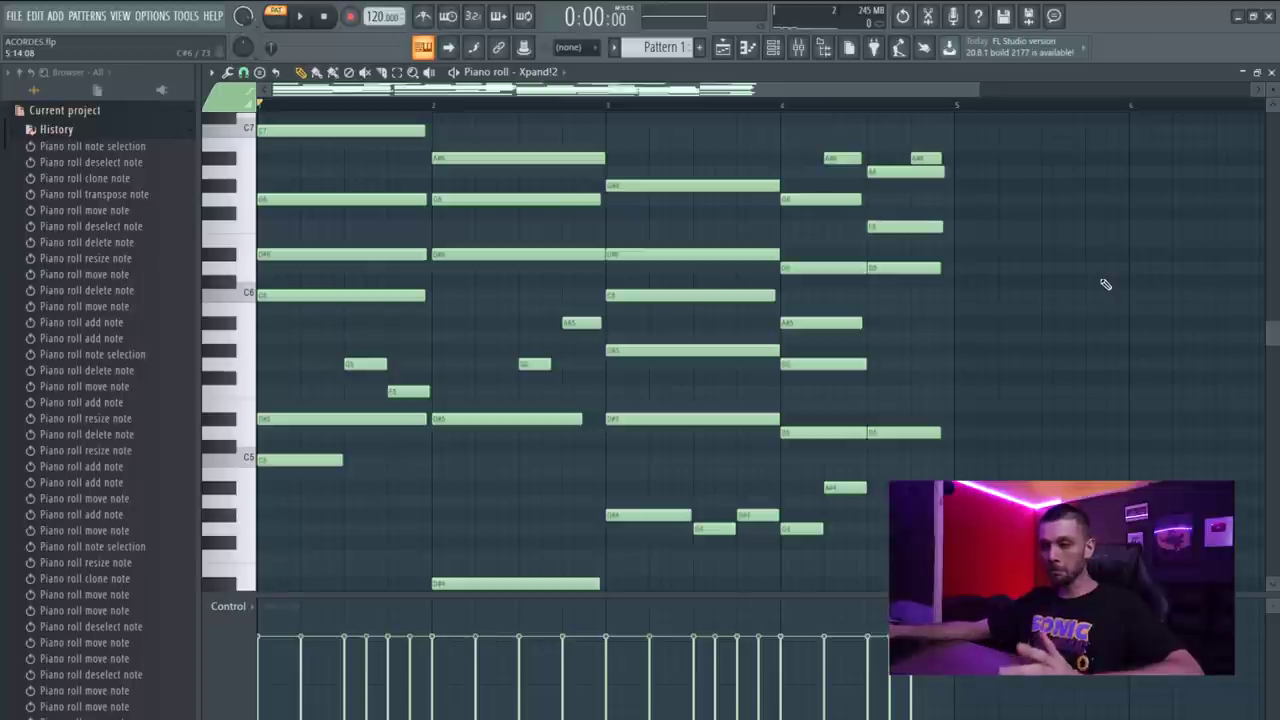
left_click(1271, 72)
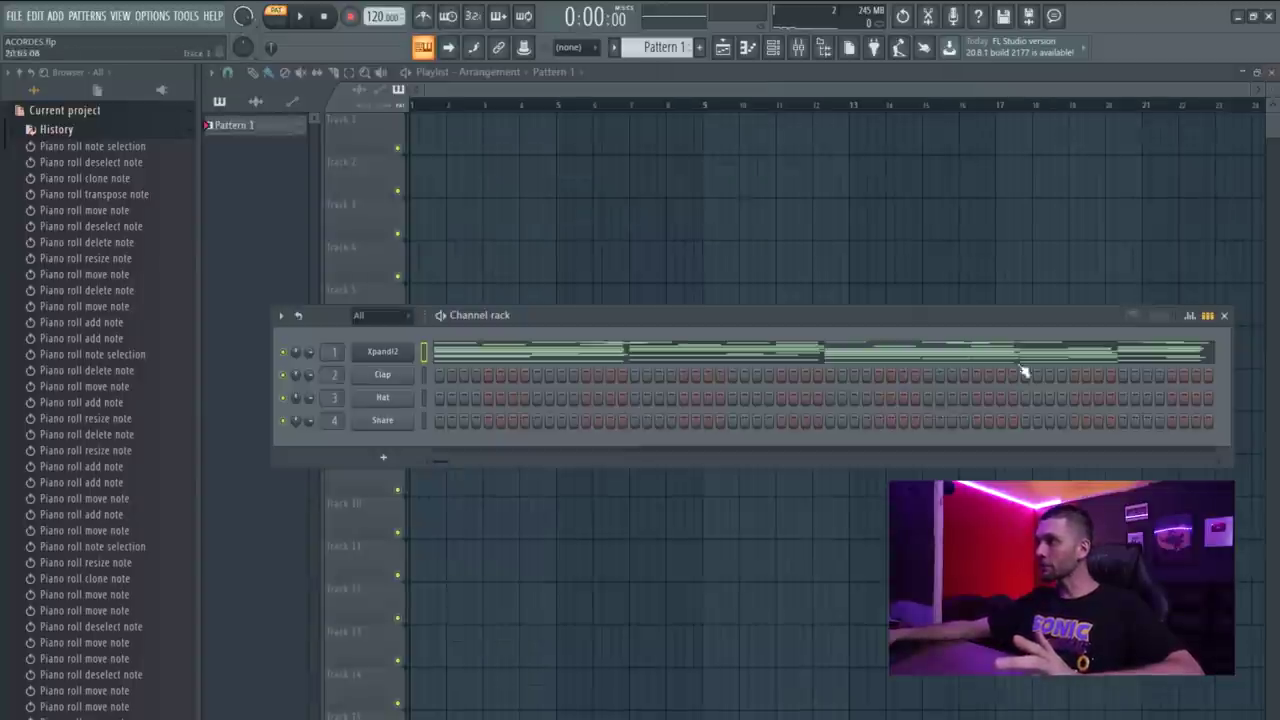
left_click(385, 353)
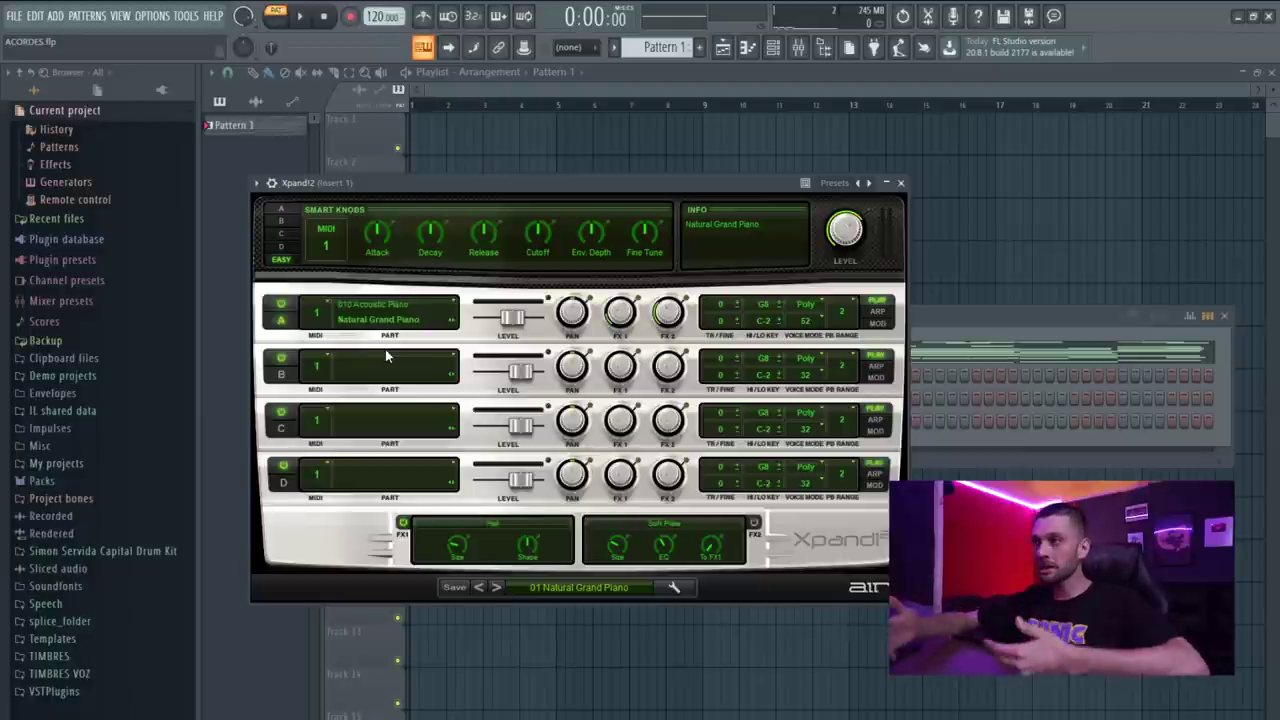
left_click(580, 589)
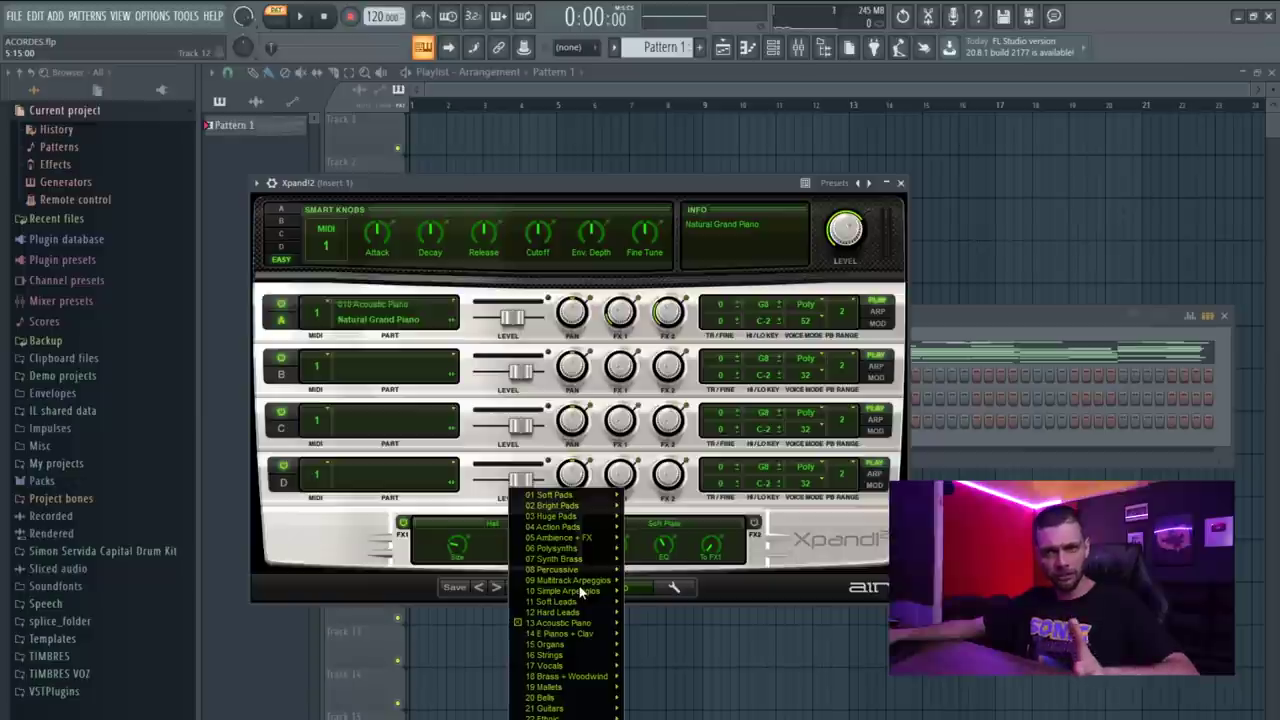
mouse_move(577, 602)
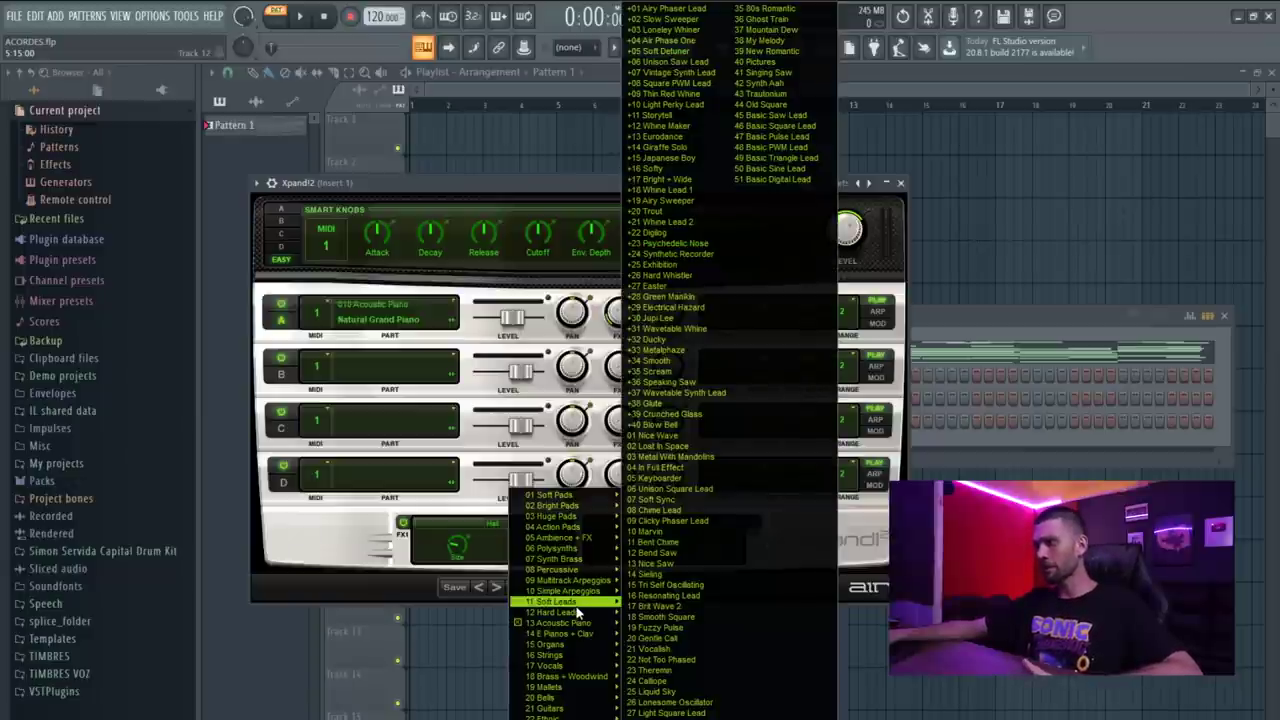
mouse_move(549, 680)
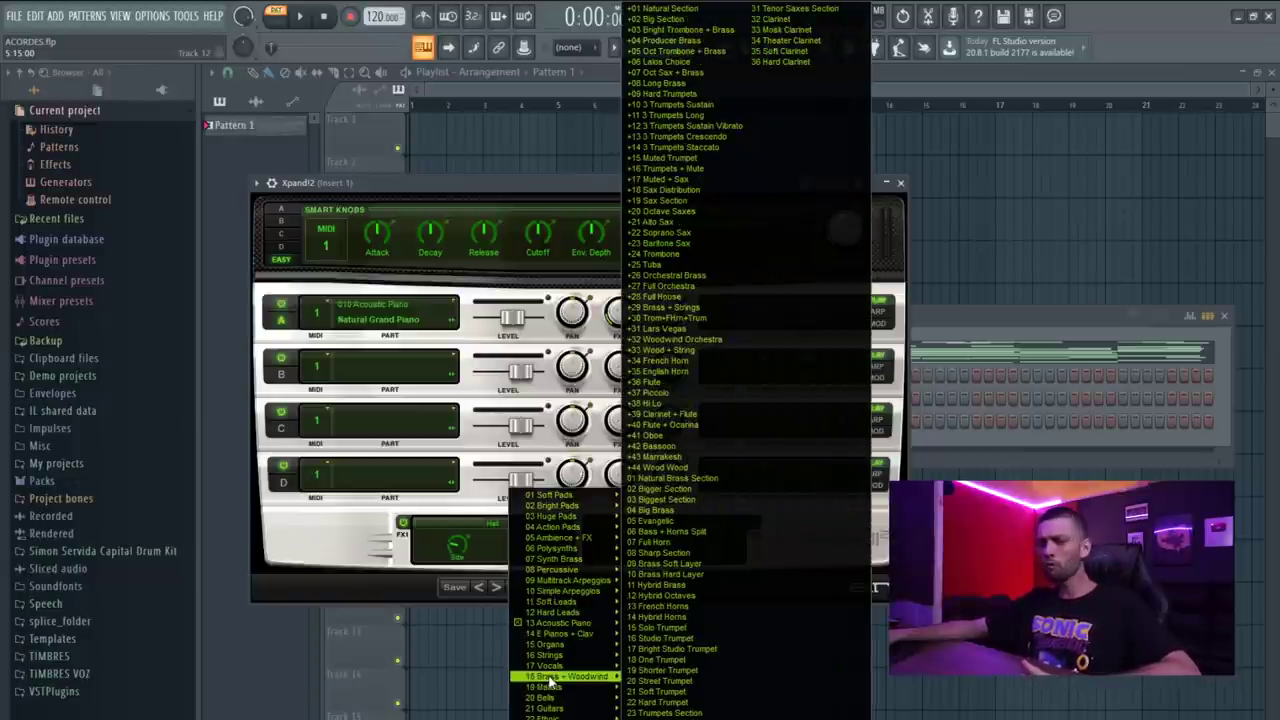
left_click(655, 610)
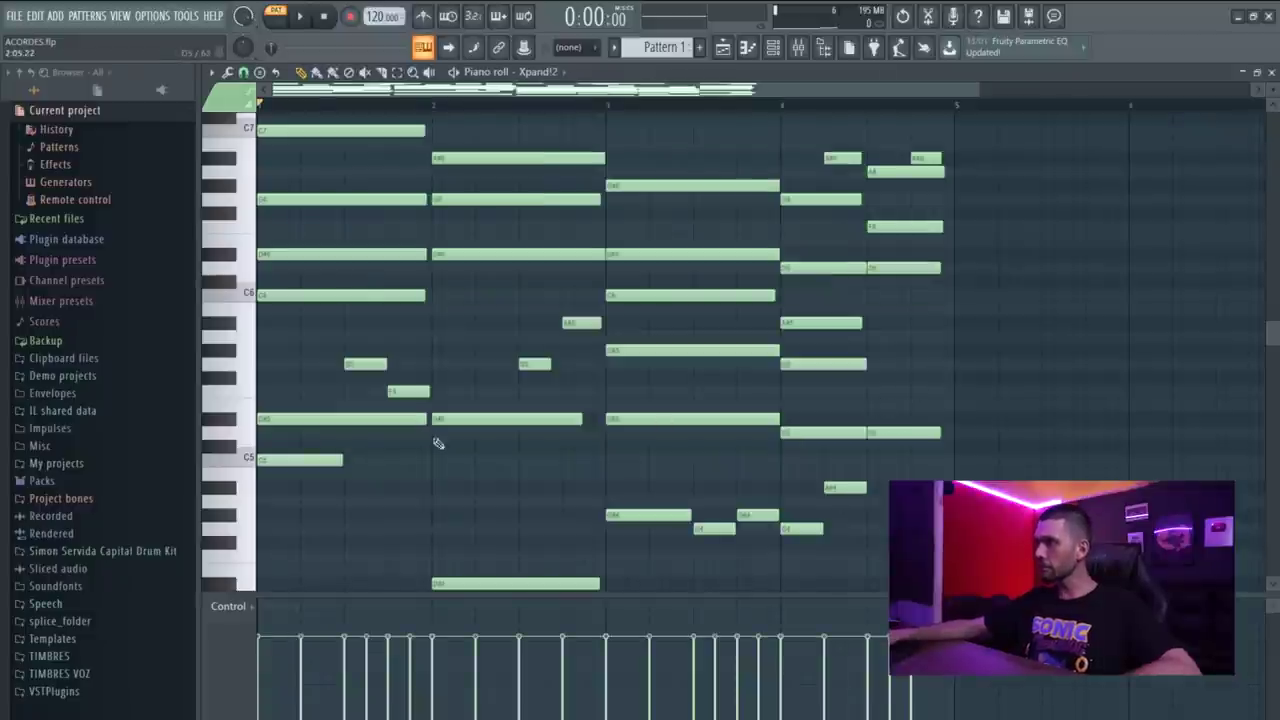
- Strum the pattern's chords with the Strumizer, using a short start-time offset between notes and a slight velocity variation
scroll(420, 441, "up", 3)
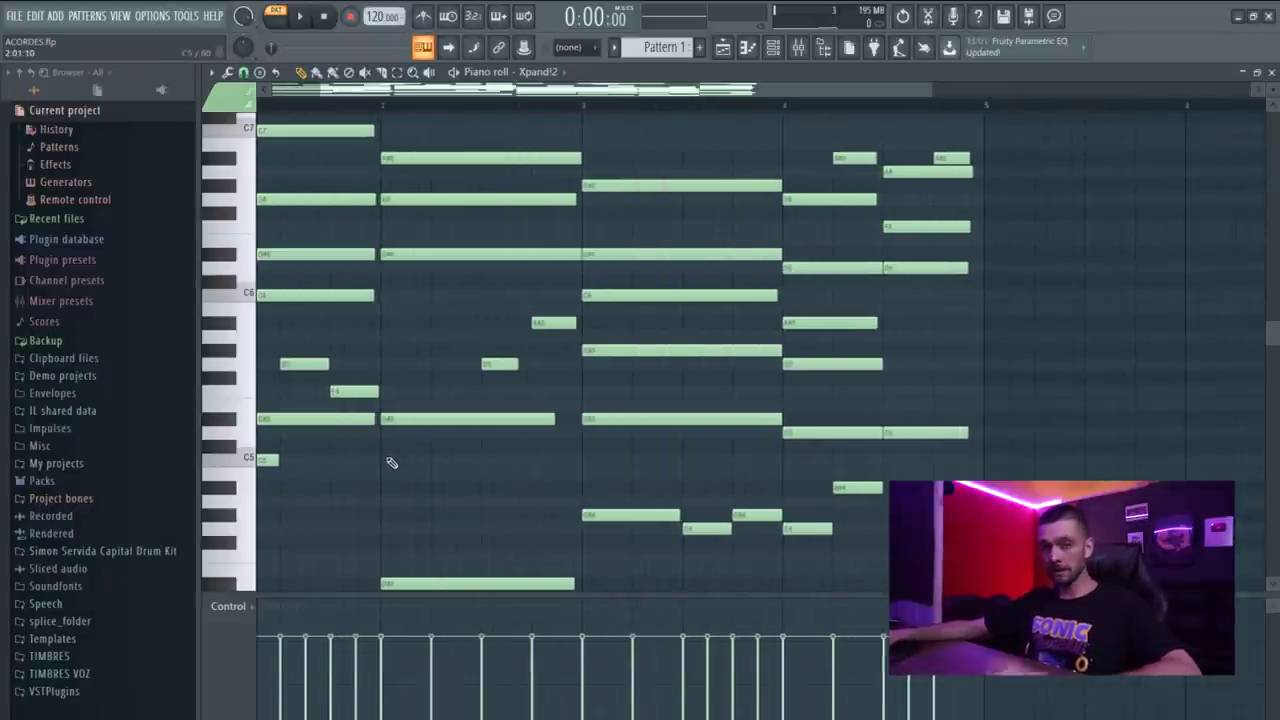
left_click_drag(380, 100, 270, 128)
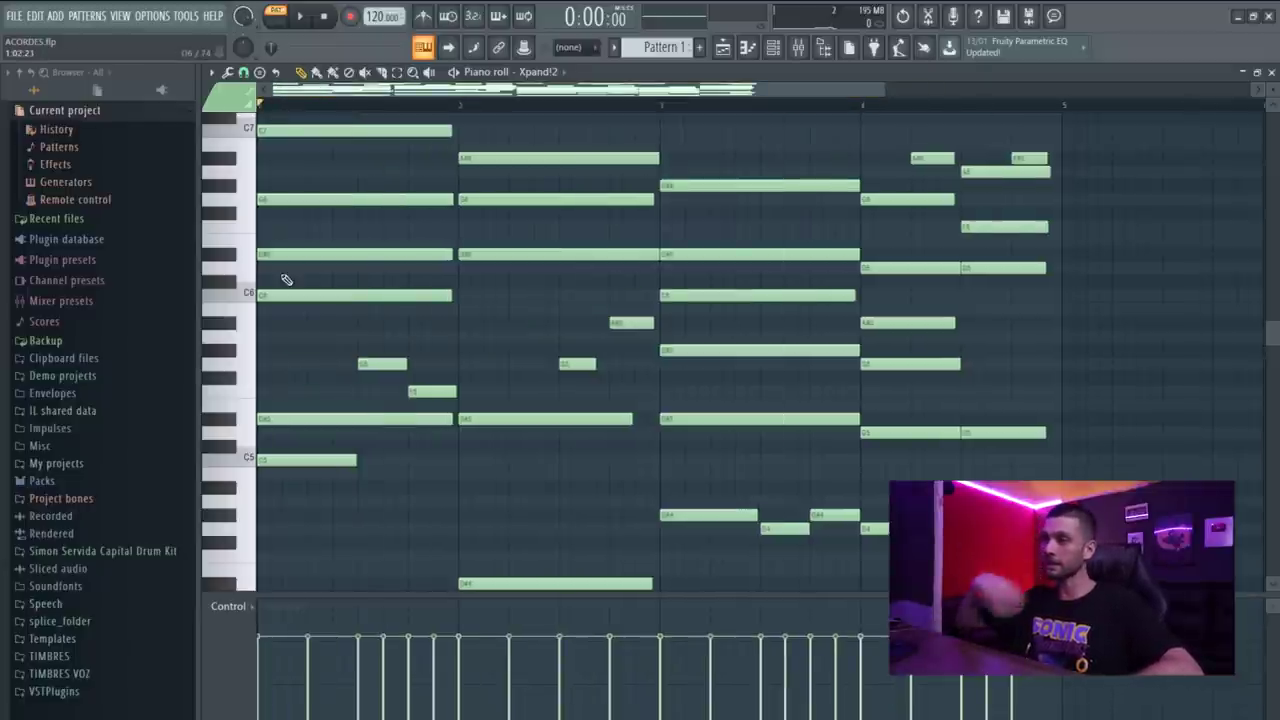
scroll(628, 370, "up", 8)
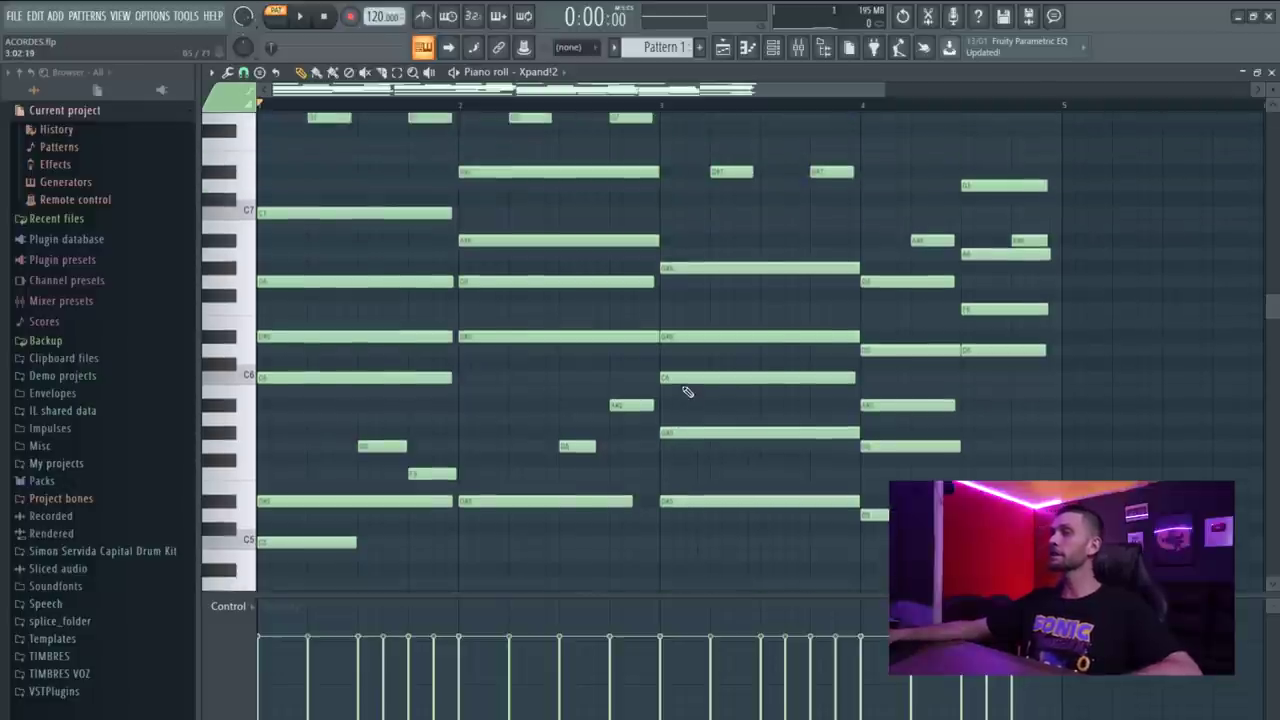
scroll(687, 391, "down", 3)
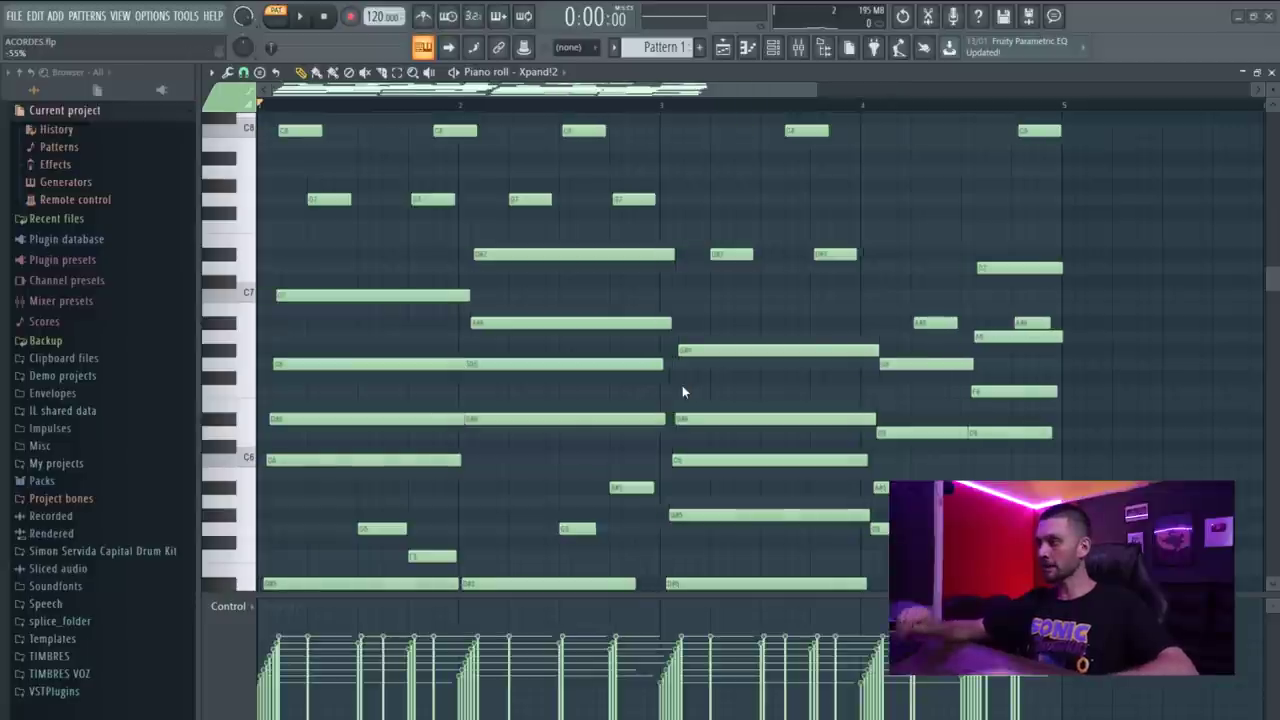
key("alt+s")
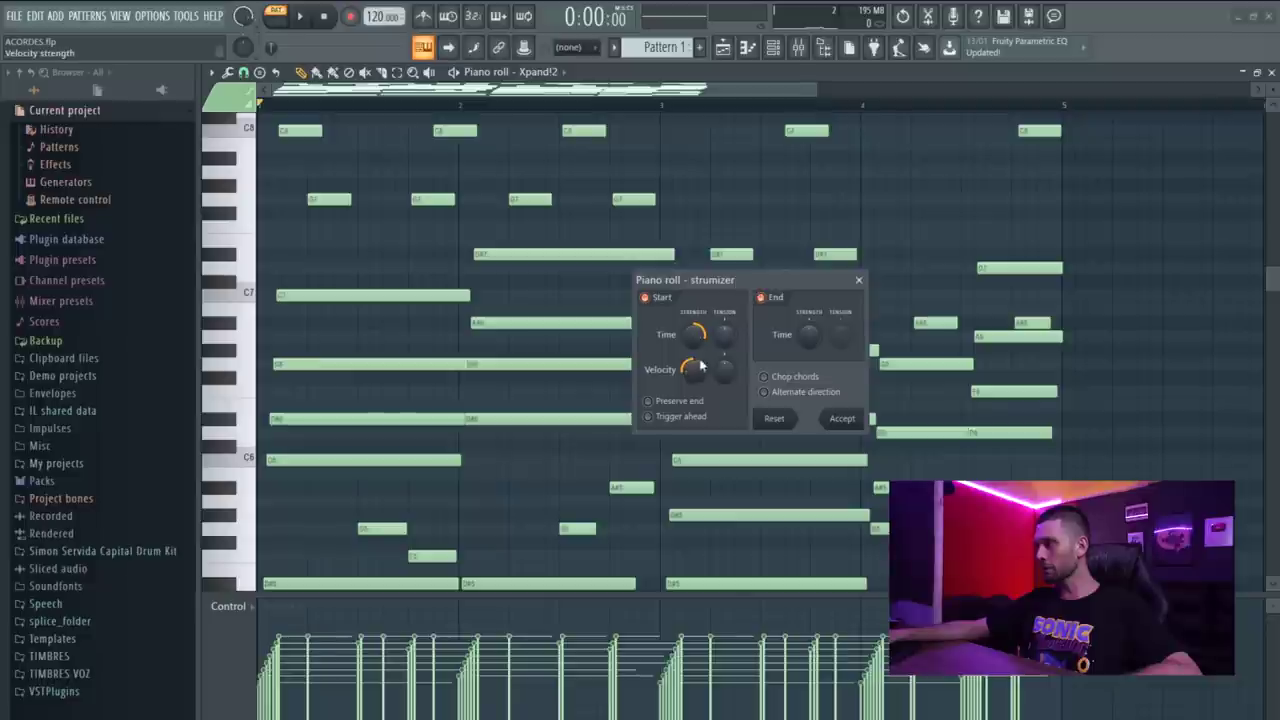
left_click_drag(684, 384, 694, 338)
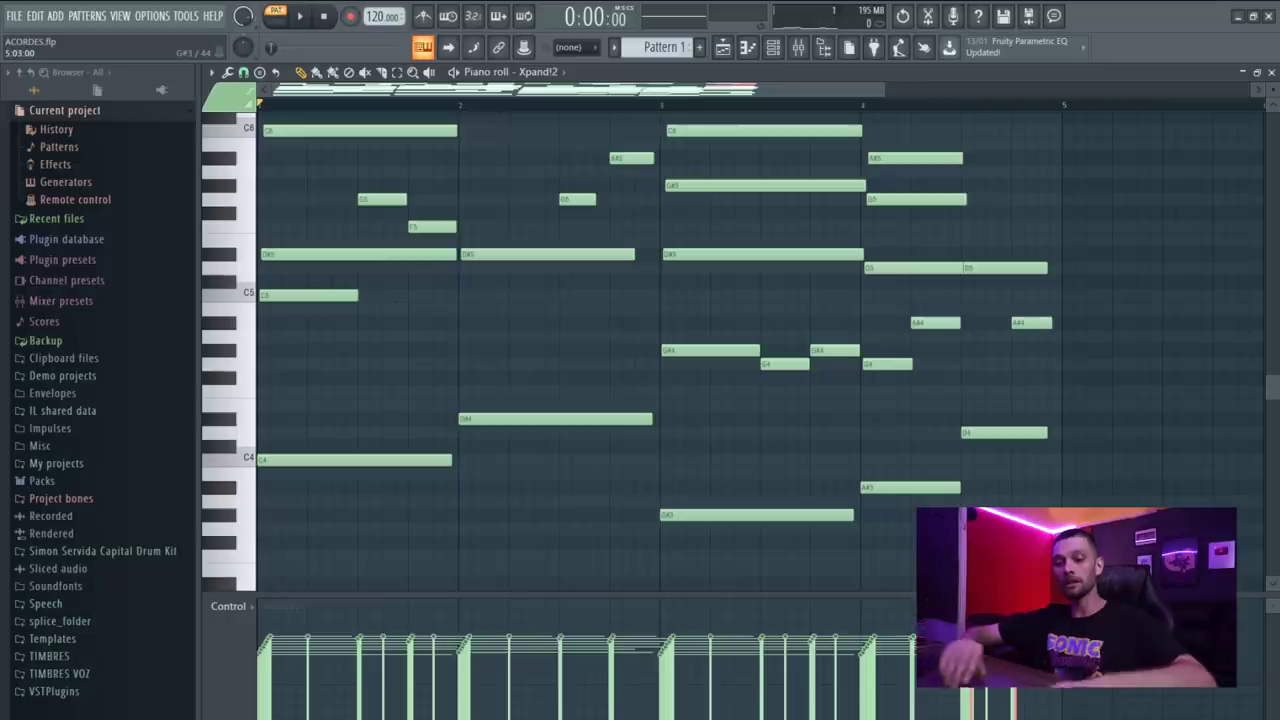
- Transpose all notes of the pattern down one octave and play the start to check the sound
key("ctrl+a")
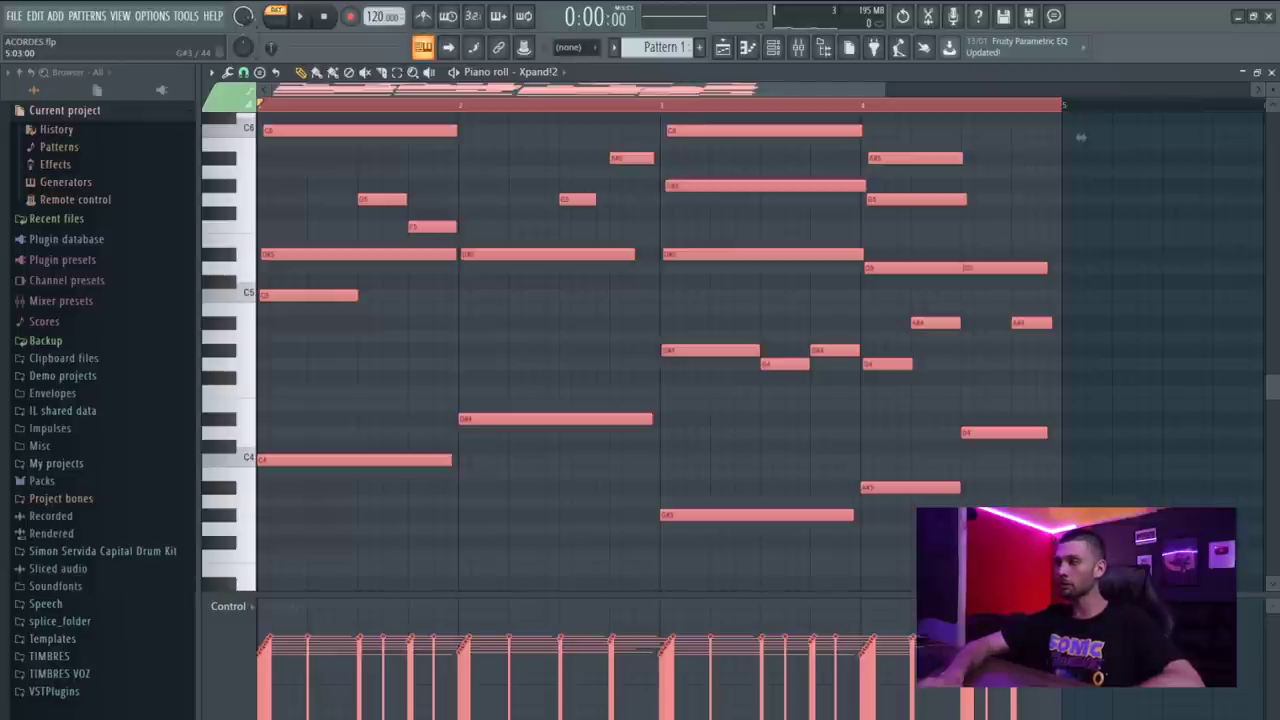
key("ctrl+Down")
key("space")
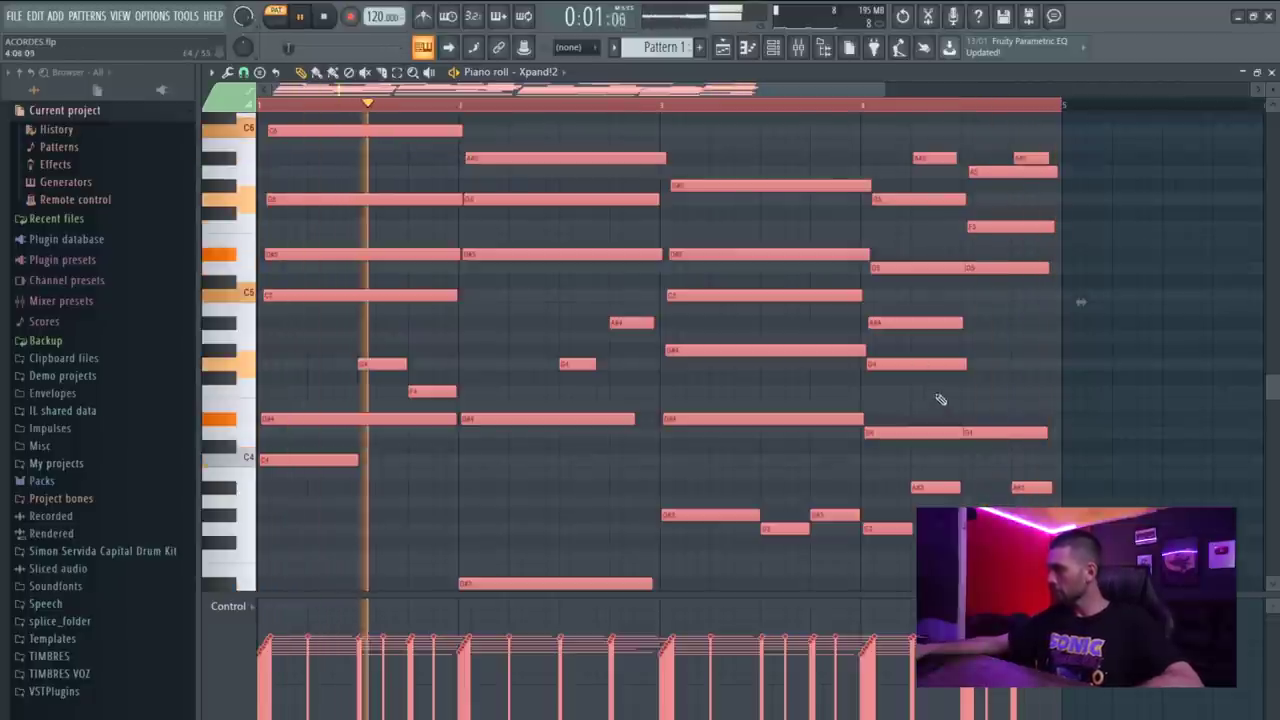
key("space")
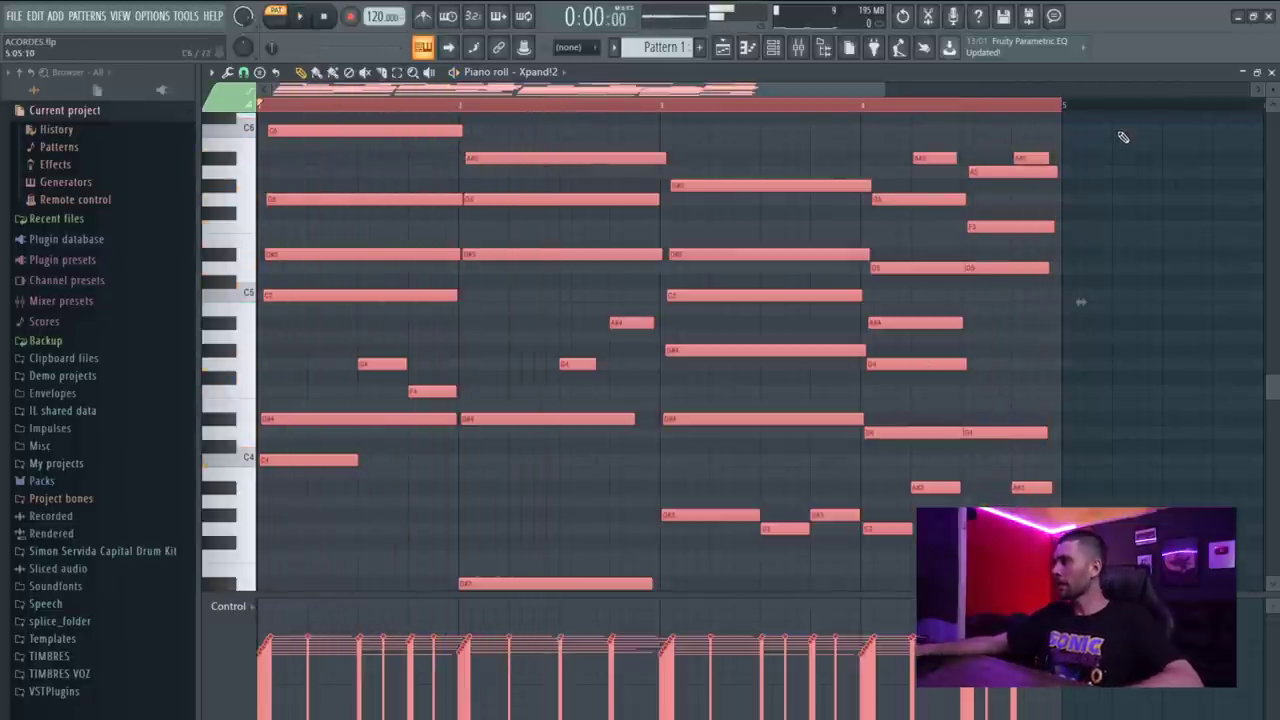
- Move the Xpand!2 window away from the channel rack and open the options of the Xpand!2 channel
left_click(1271, 73)
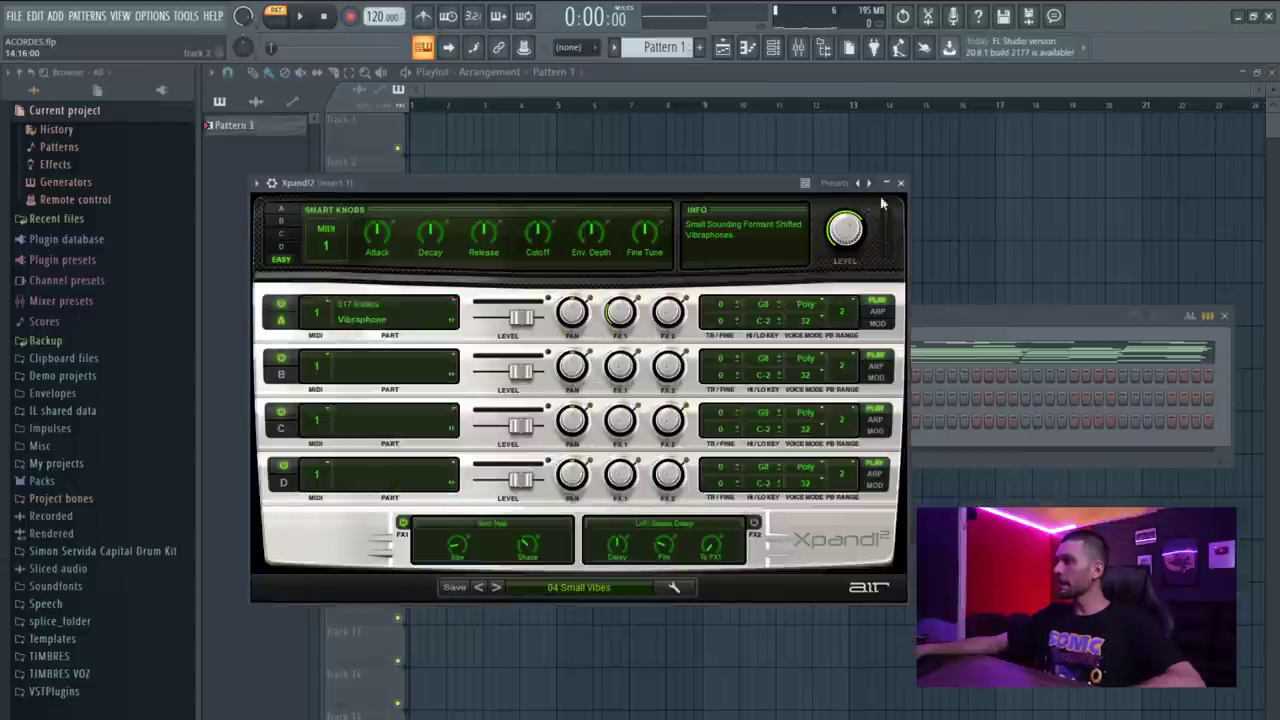
left_click_drag(768, 183, 911, 434)
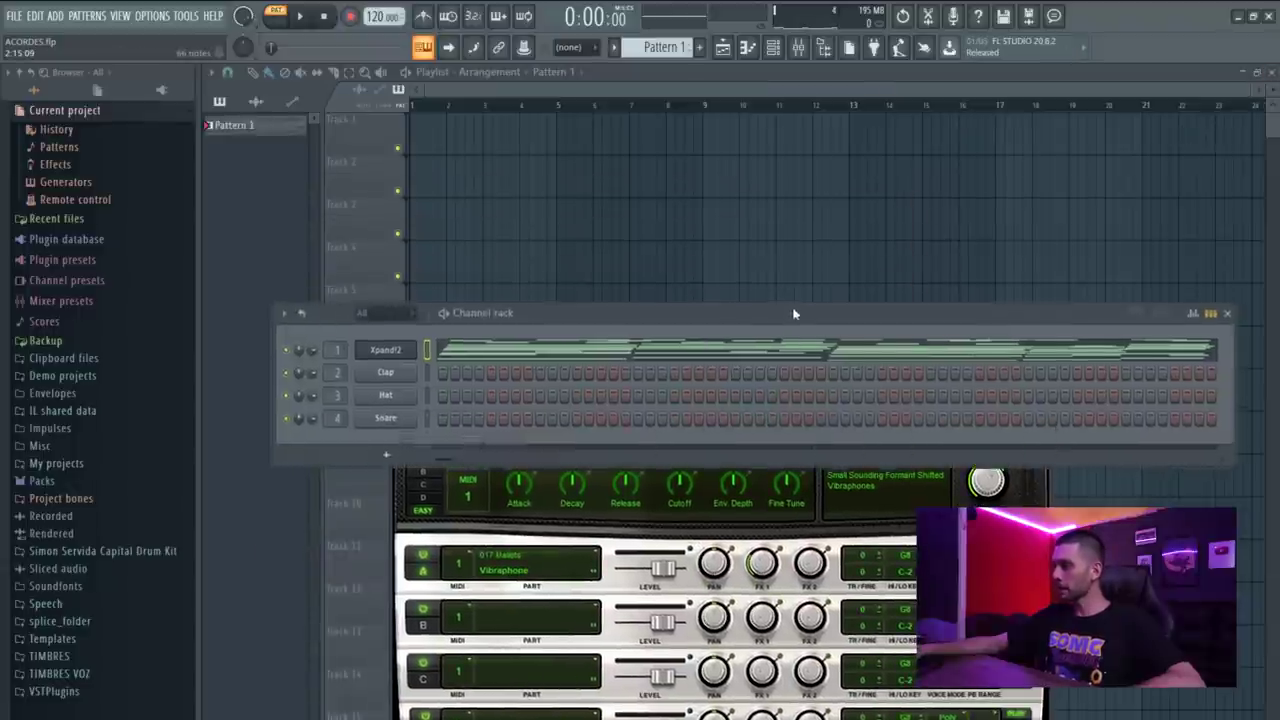
left_click_drag(321, 309, 343, 237)
right_click(412, 284)
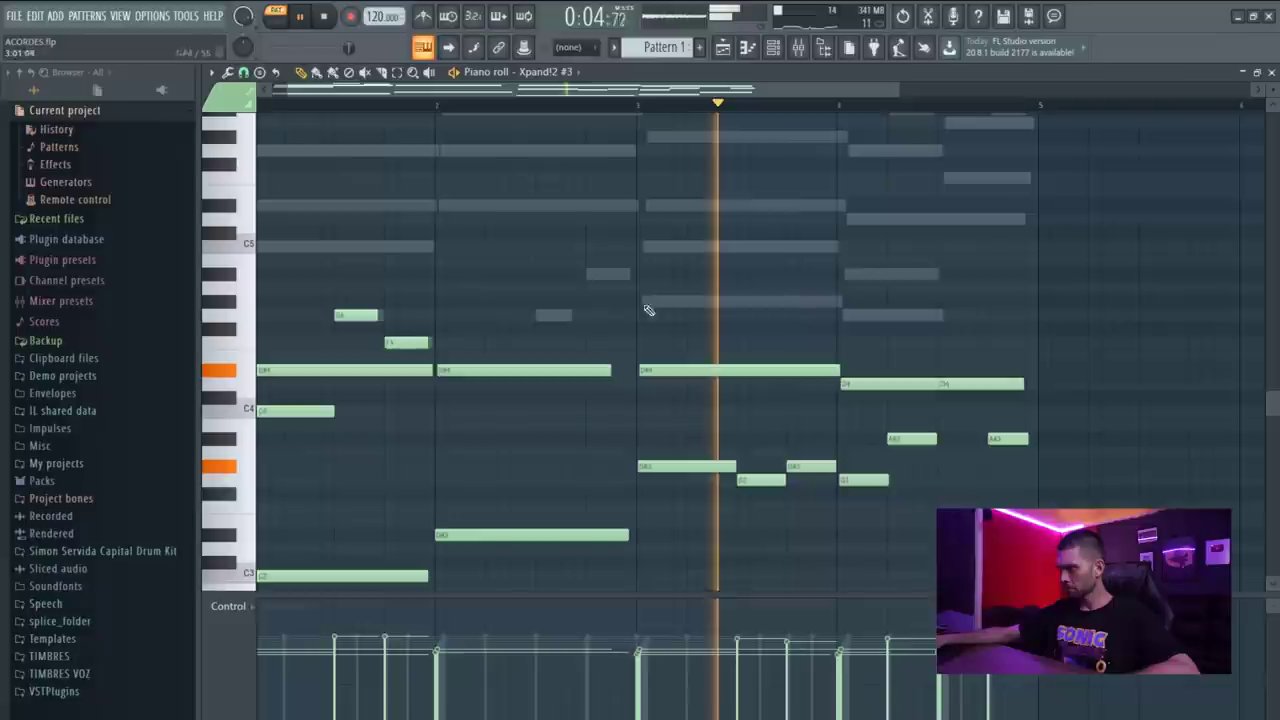
- In the Xpand!2 #3 notes, add short G4 and A#4 notes late in bar 2 and a G#4 lasting all of bar 3
left_click(551, 315)
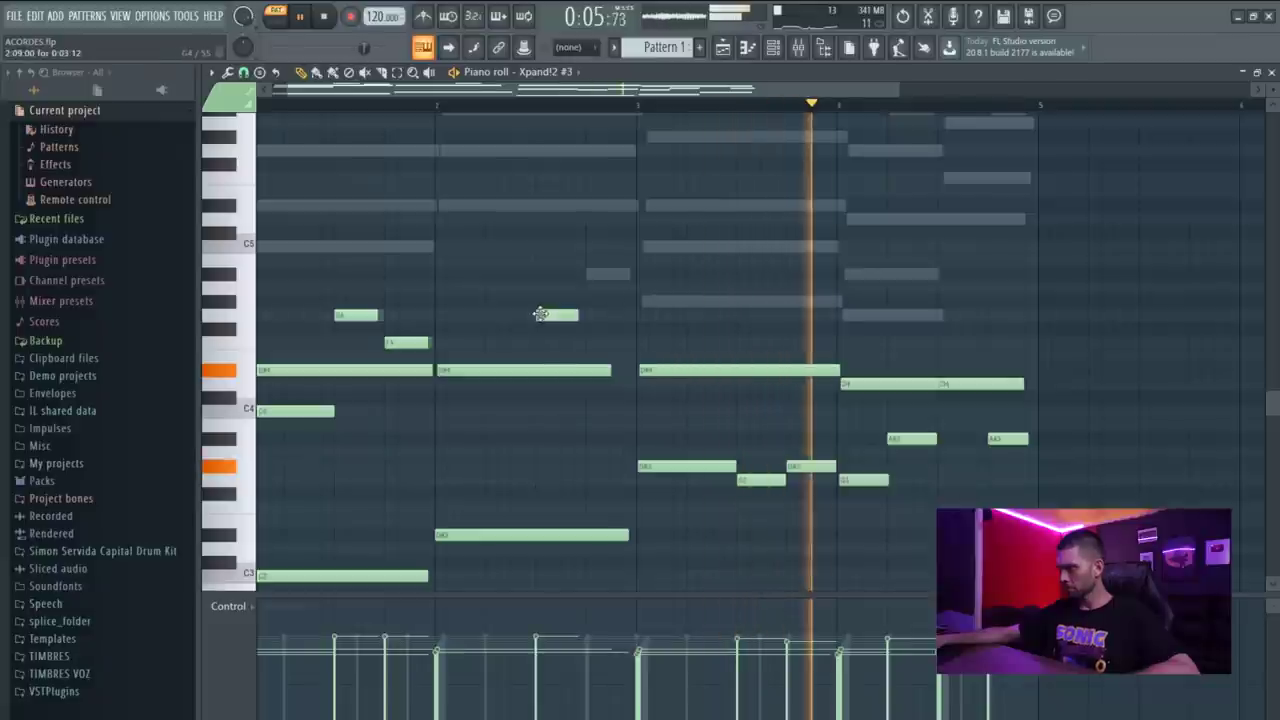
left_click(590, 273)
left_click(644, 301)
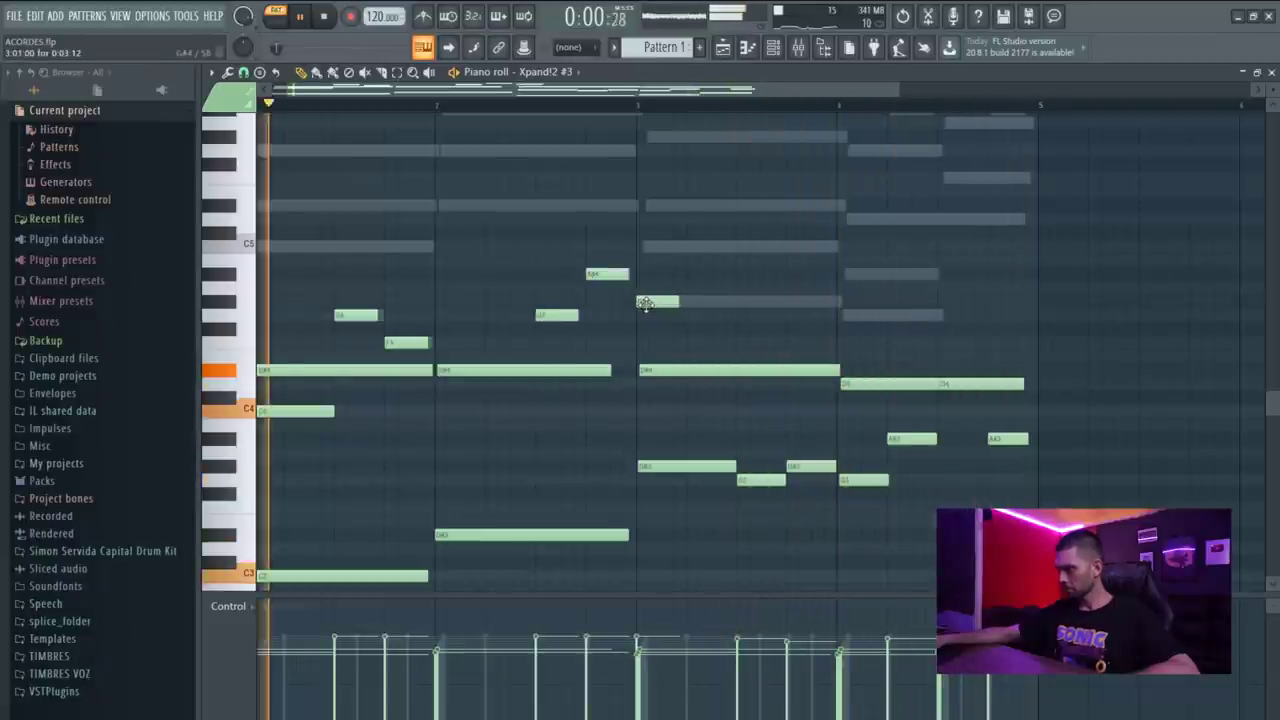
left_click_drag(677, 301, 836, 302)
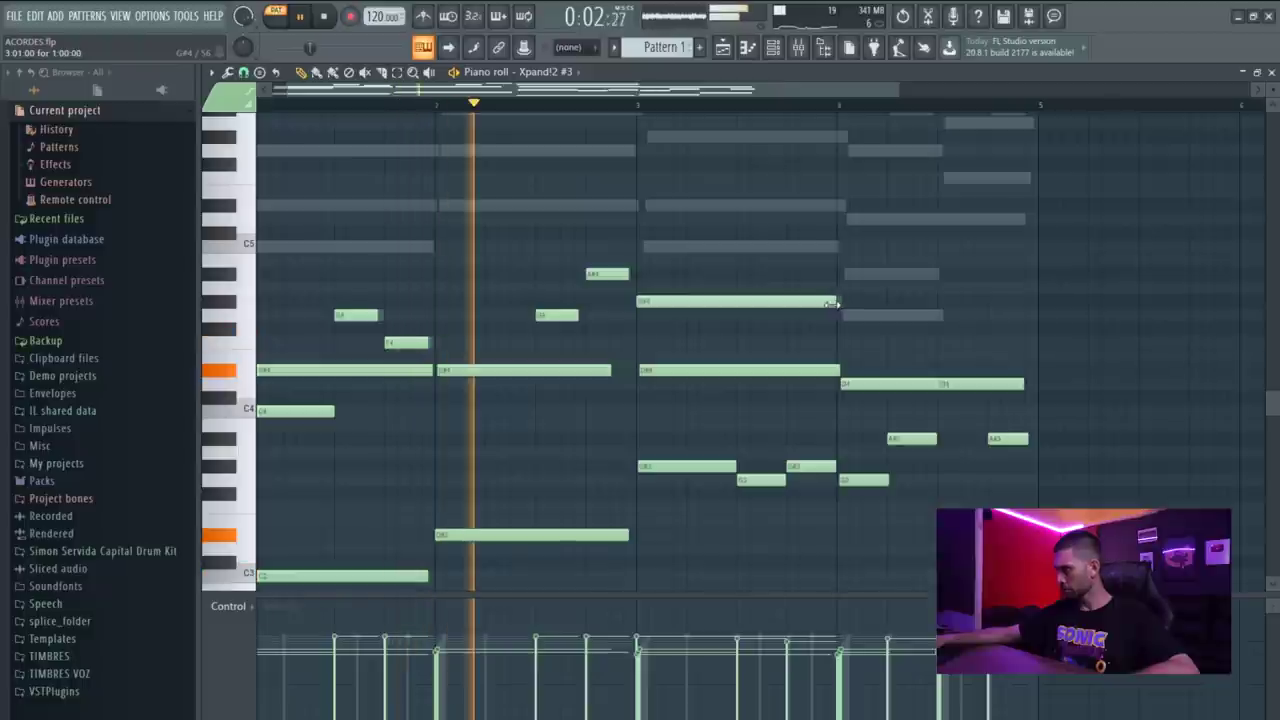
- Add a G4 note filling bar 4, remove the stray G#4 above it and stop playback
left_click(852, 315)
left_click(948, 302)
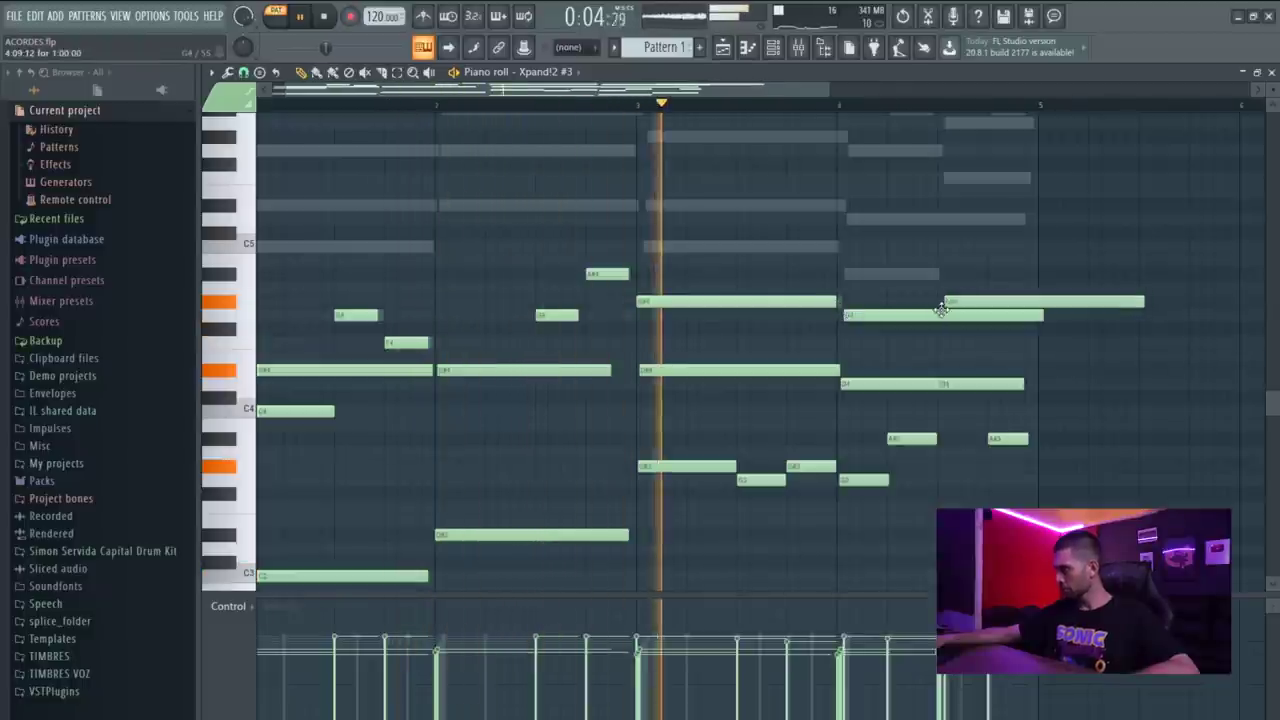
right_click(948, 303)
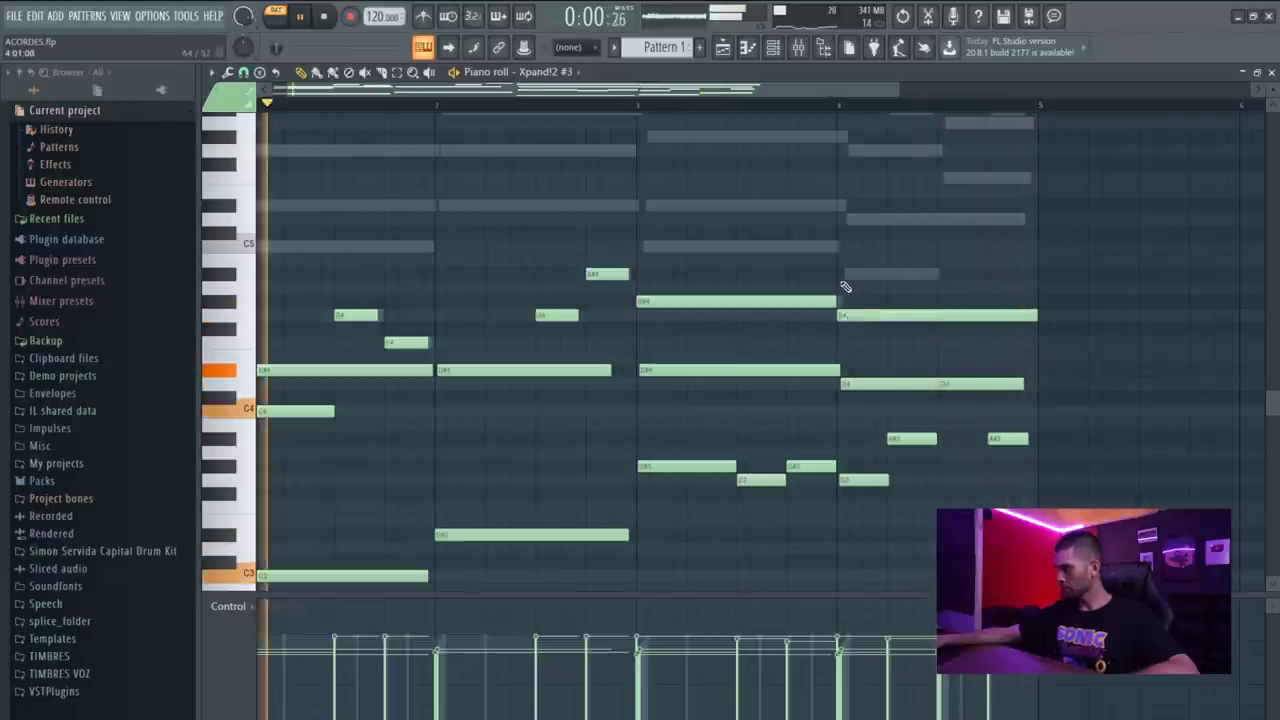
key("space")
- In the playlist, duplicate the Xpand!2 clip on Track 1 so a second copy starts at bar 5
left_click(723, 47)
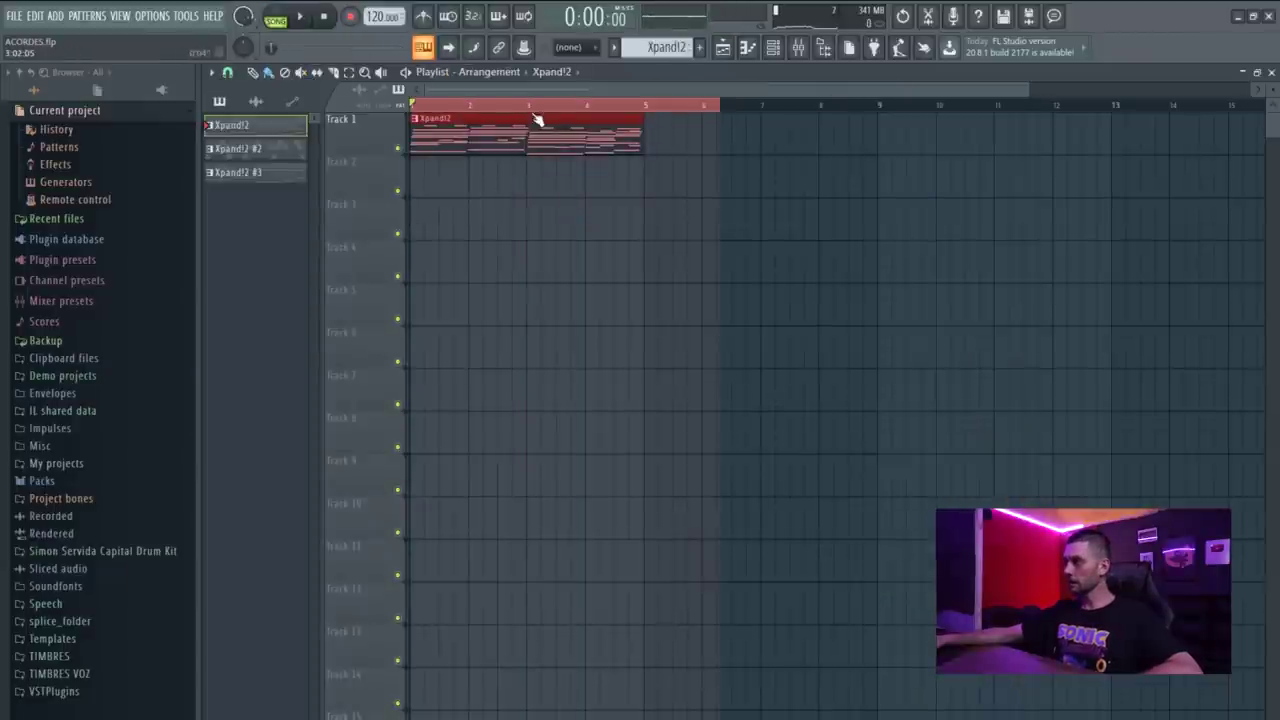
left_click(541, 119)
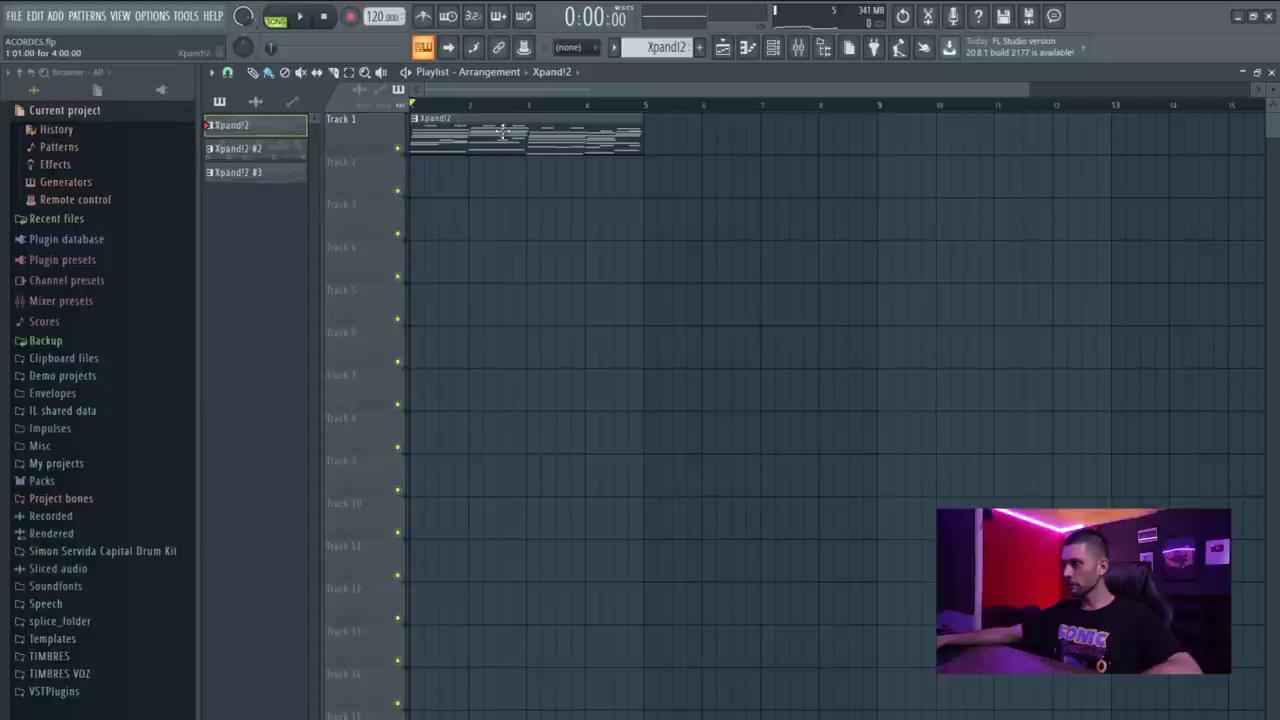
key("space")
key("ctrl+a")
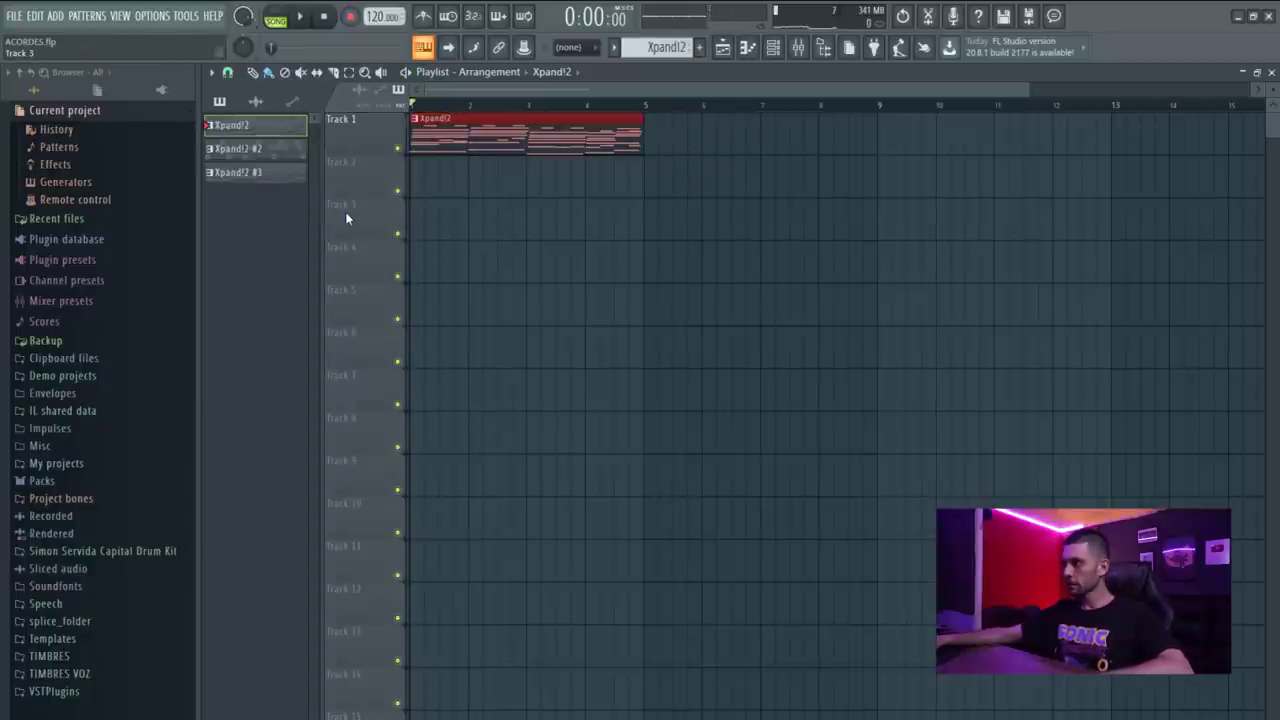
key("ctrl+b")
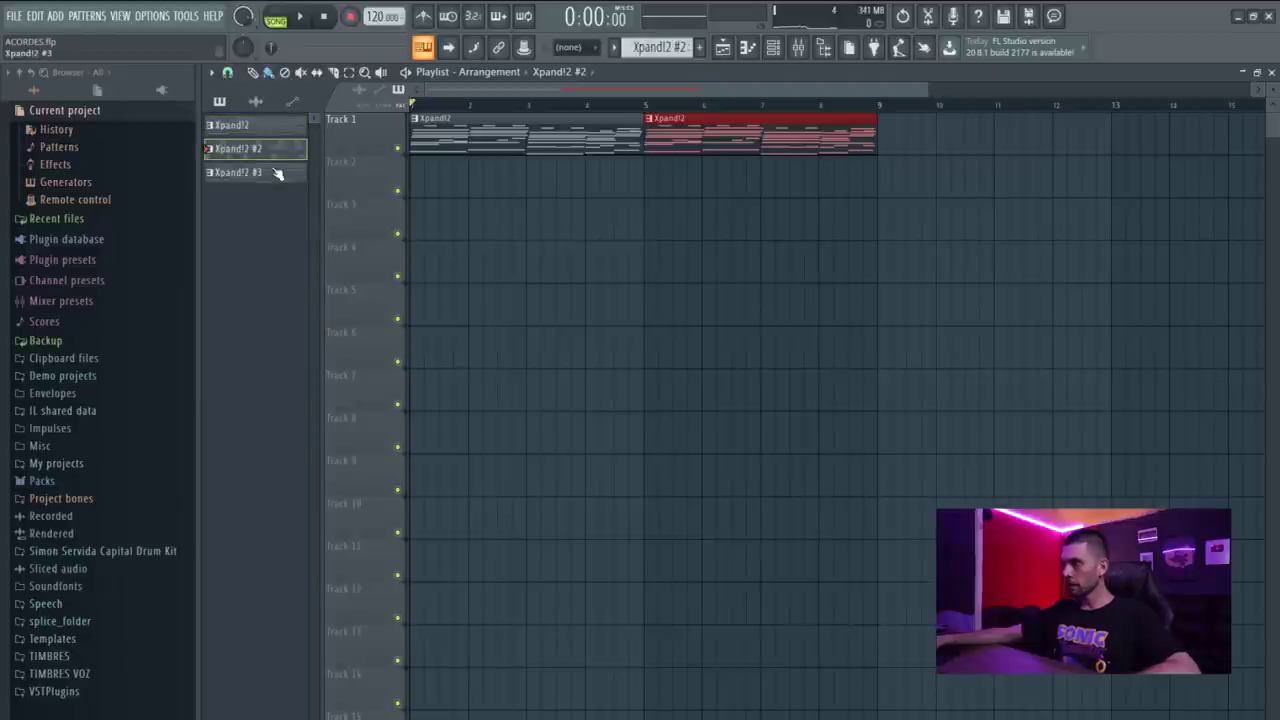
- Place Xpand!2 #3 on Track 2 at bar 5, and Xpand!2, #2 and #3 on Tracks 1 to 3 from bar 9
left_click_drag(263, 175, 645, 170)
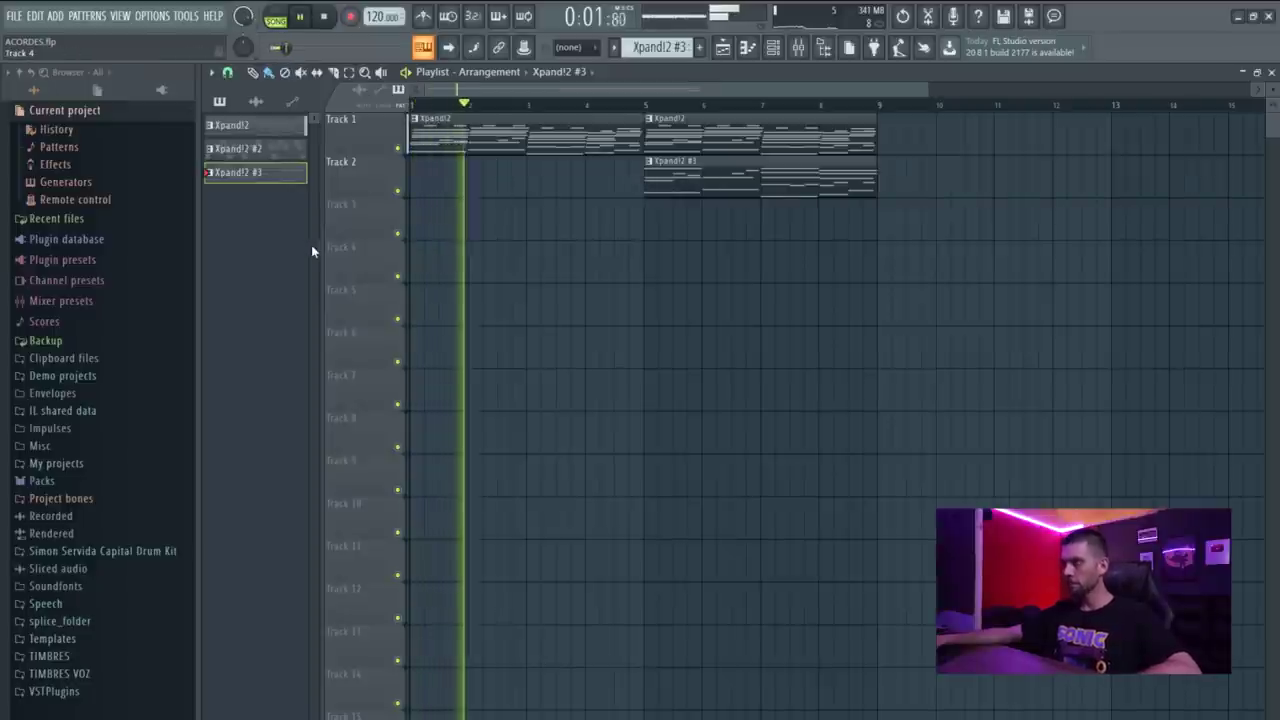
left_click_drag(277, 169, 893, 140)
scroll(897, 142, "up", 2)
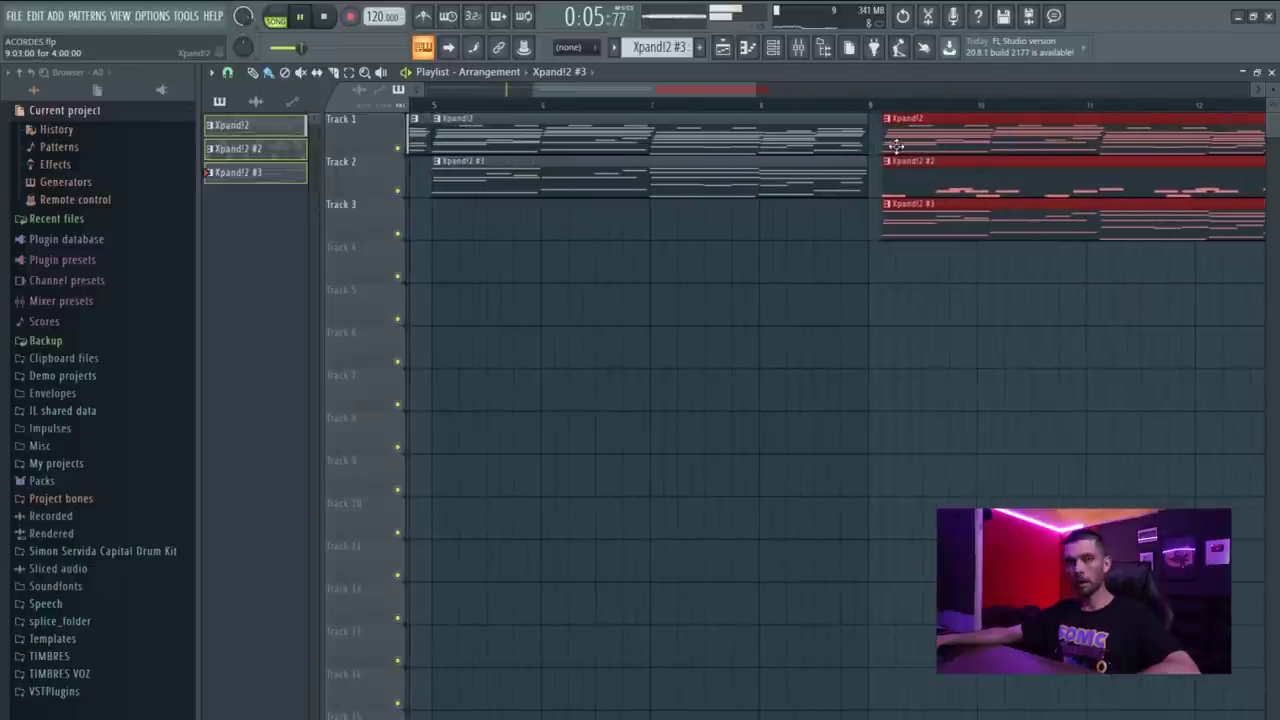
scroll(910, 128, "up", 2)
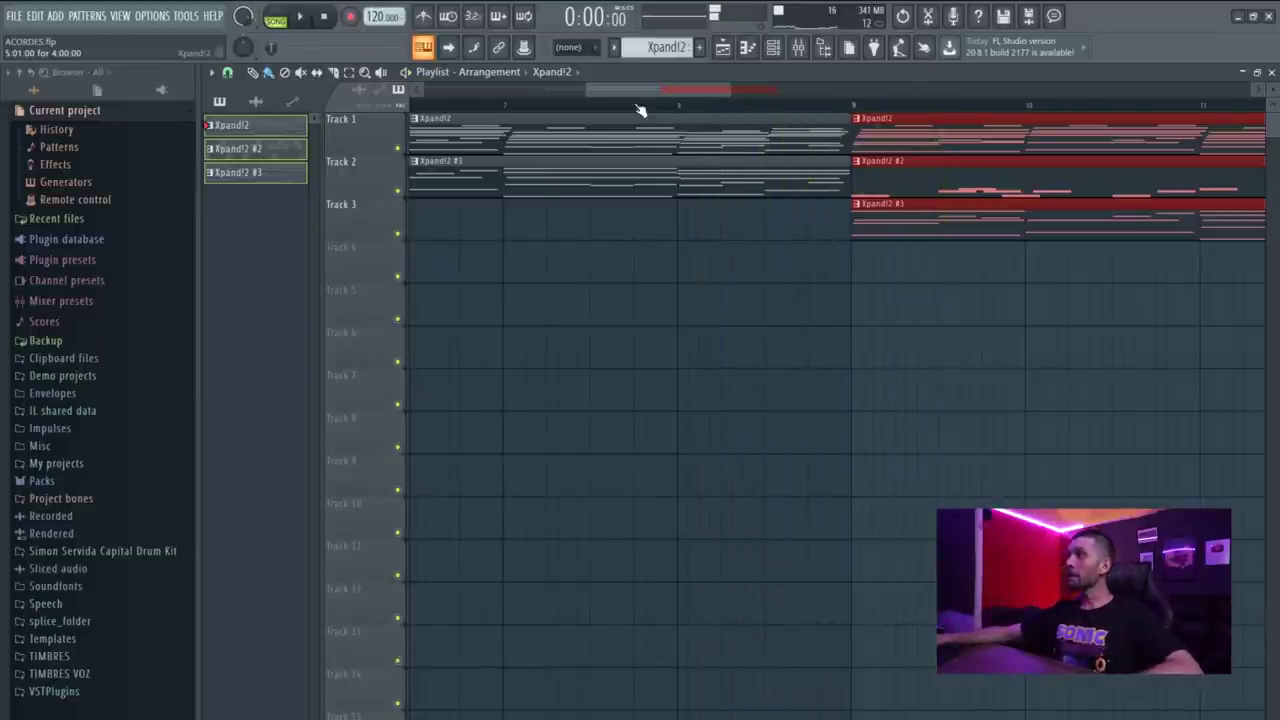
- Make the first Xpand!2 clip on Track 1 a unique pattern, independent of the other Xpand!2 clips
scroll(633, 100, "down", 3)
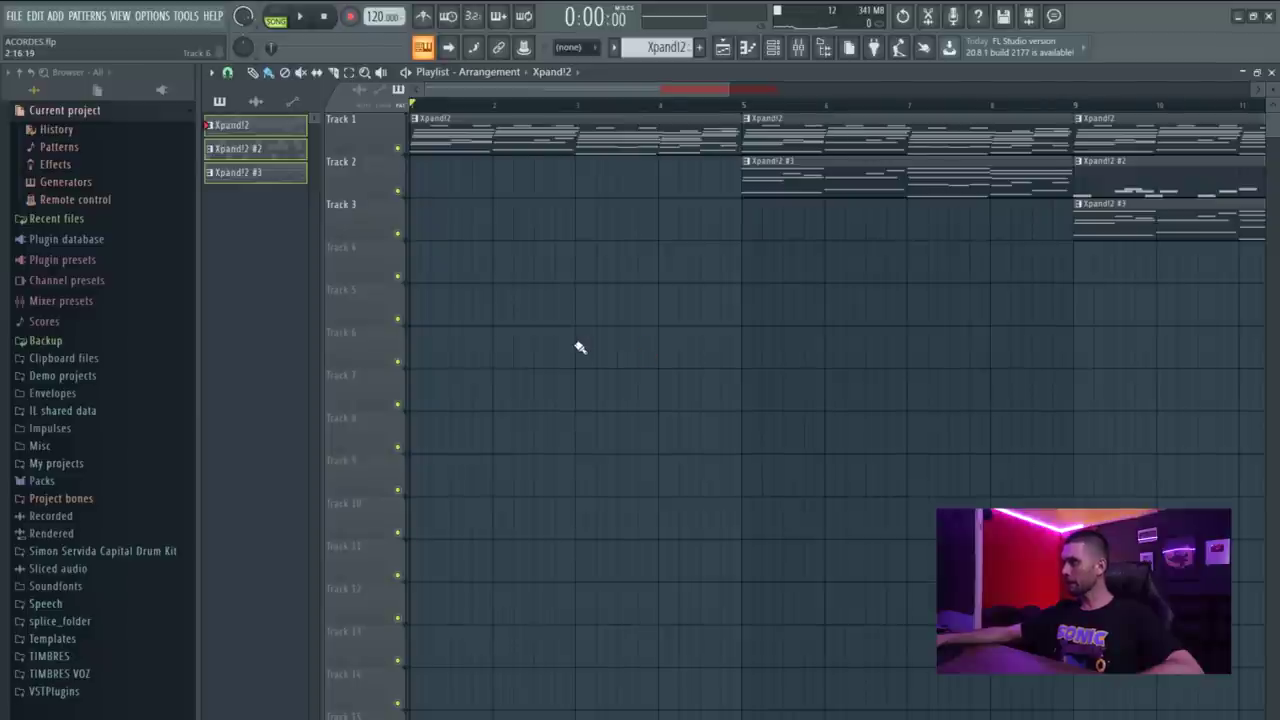
scroll(590, 352, "down", 2)
right_click(421, 129)
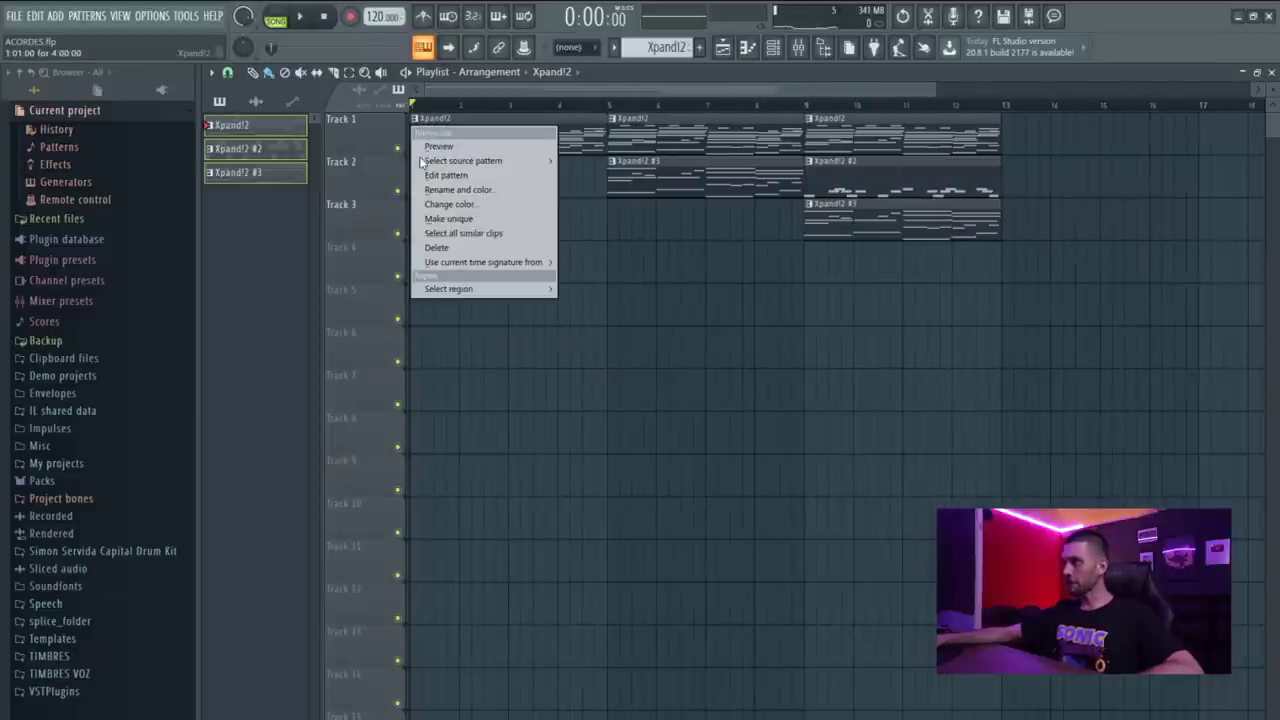
left_click(446, 222)
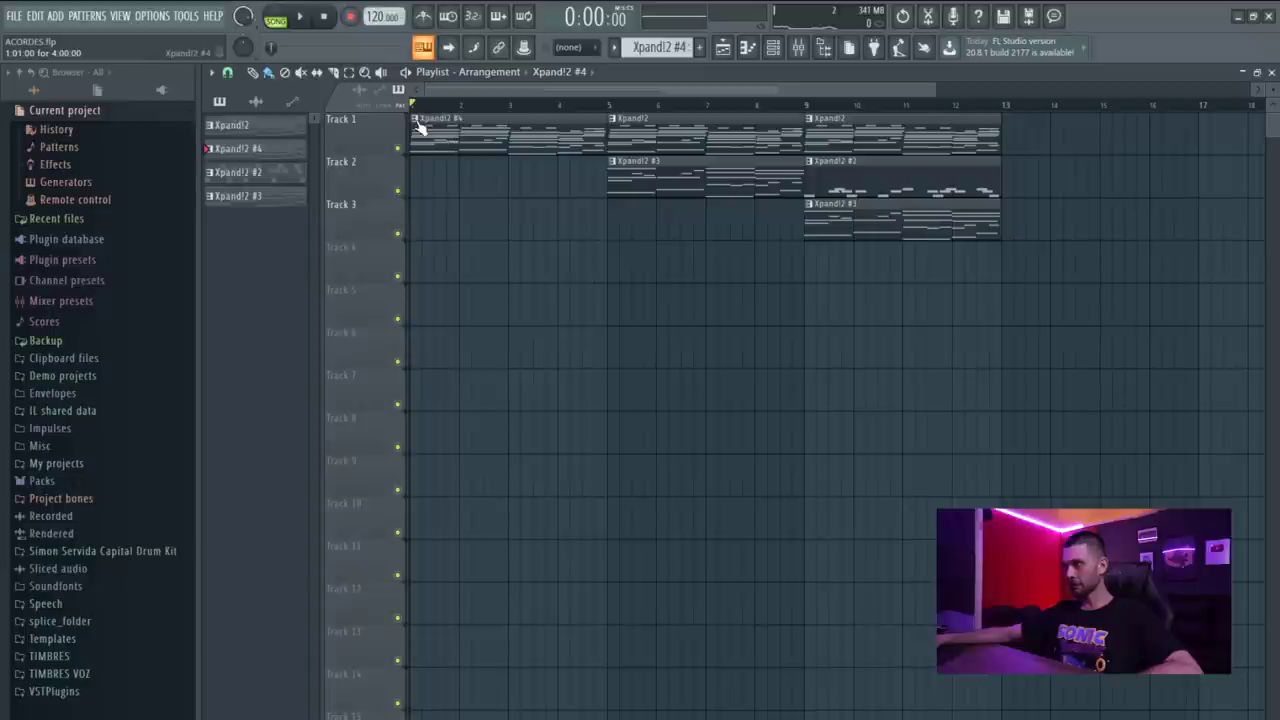
right_click(421, 127)
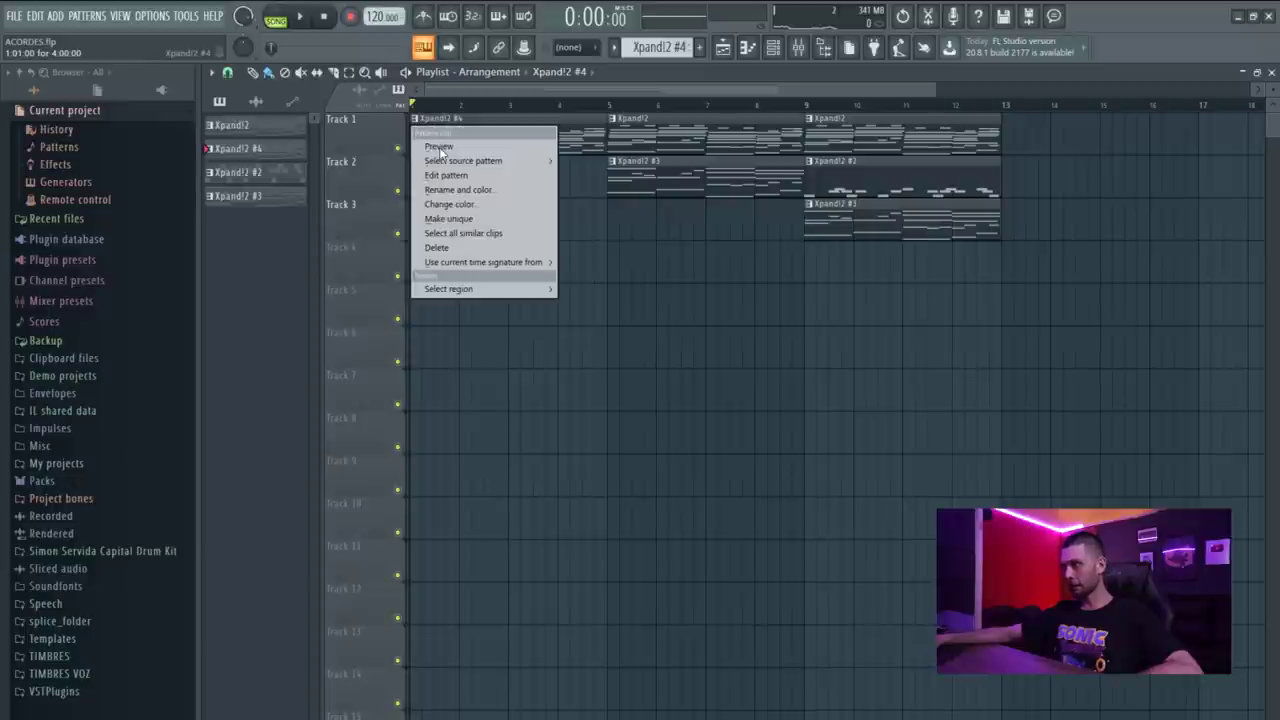
left_click(626, 302)
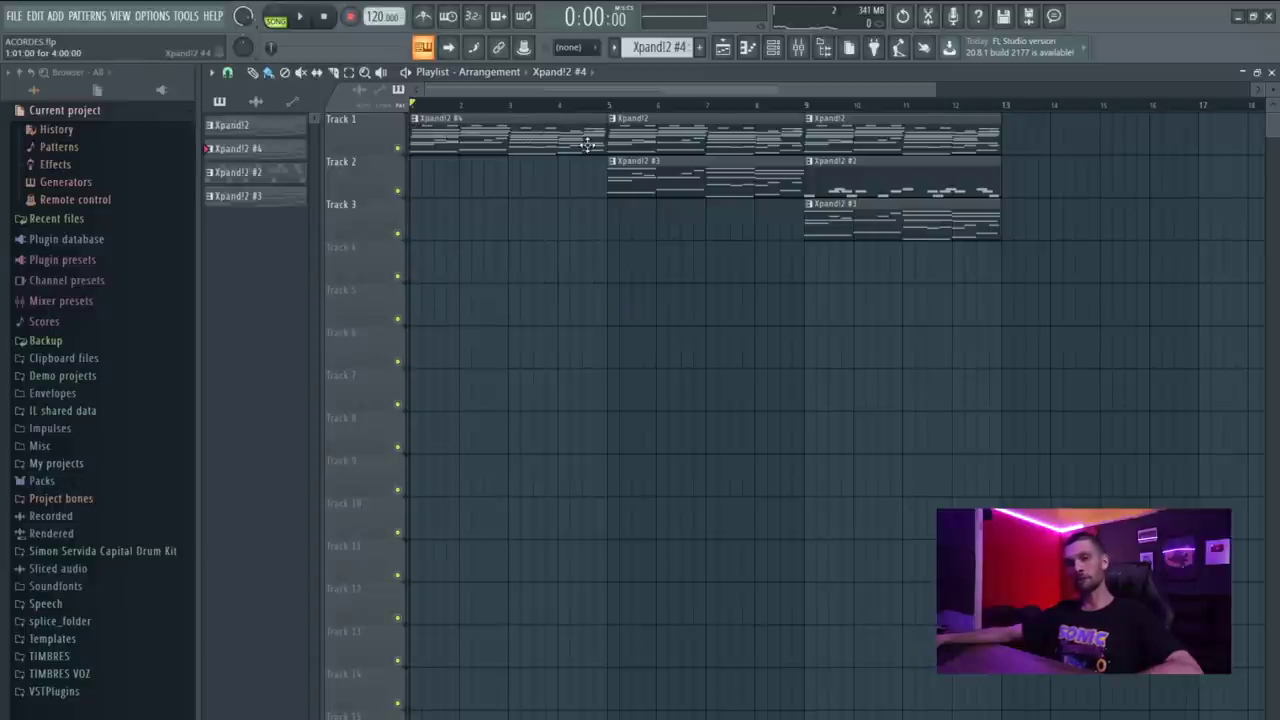
- Transpose all SINOS notes in the Xpand!2 #4 pattern down one octave and start playback
key("F7")
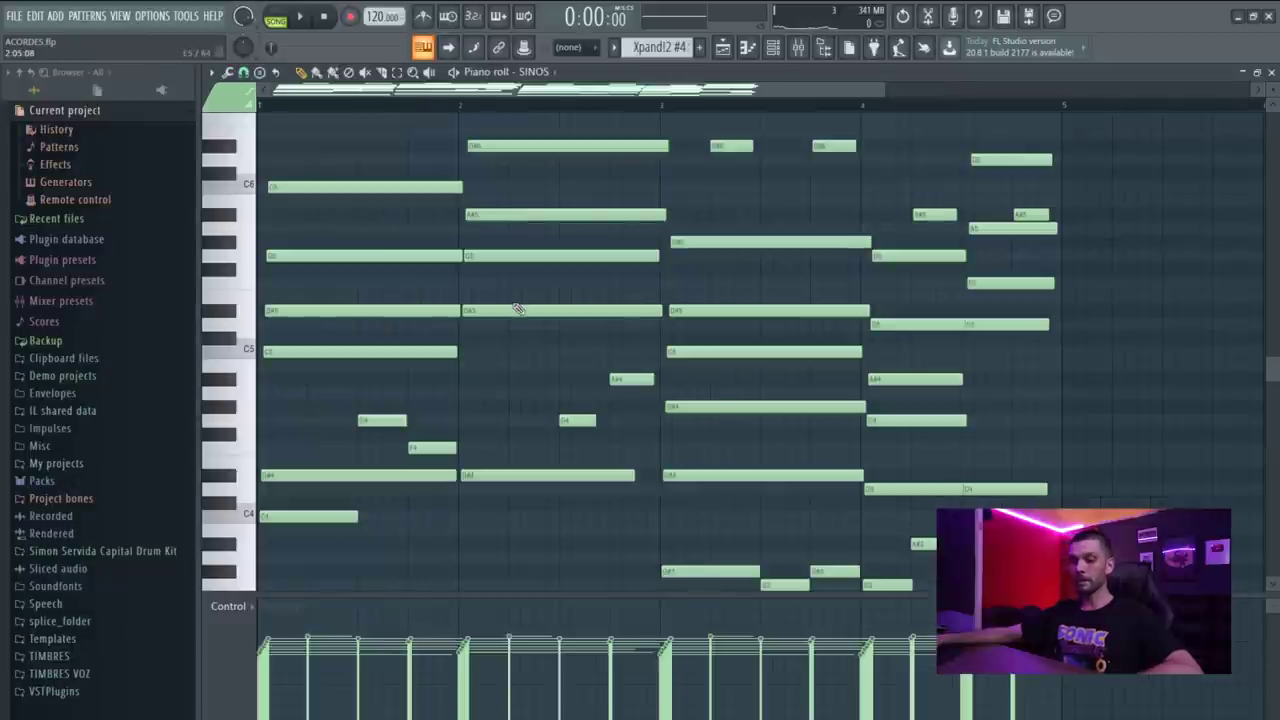
key("ctrl+a")
key("ctrl+Down")
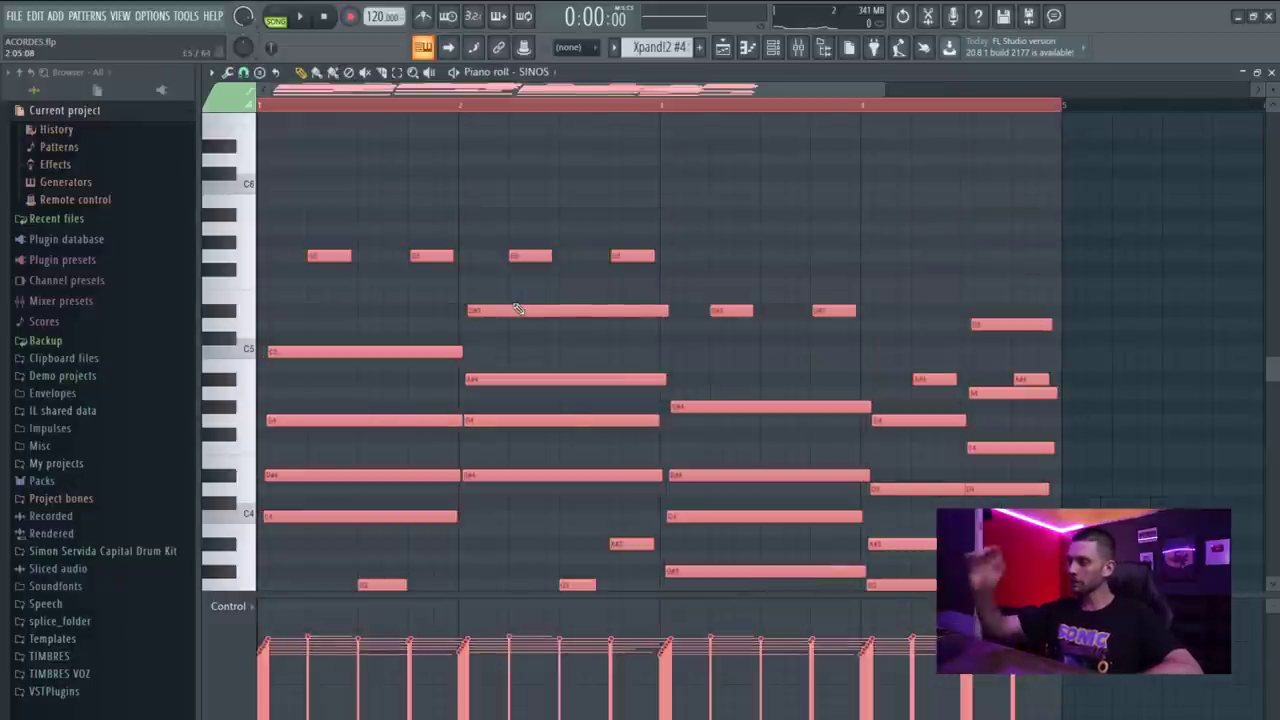
key("space")
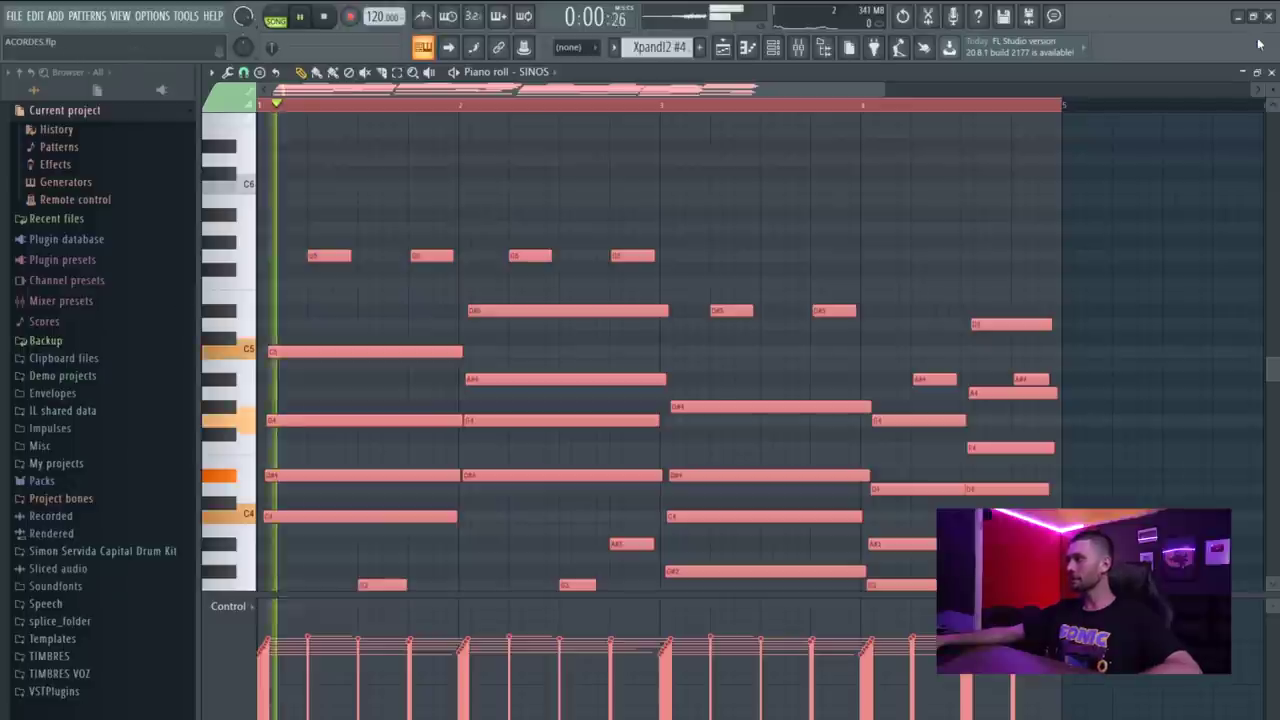
- Return to the playlist and replace the Xpand!2 clip at bar 5 of Track 1 with a copy of Xpand!2 #4
left_click(1271, 73)
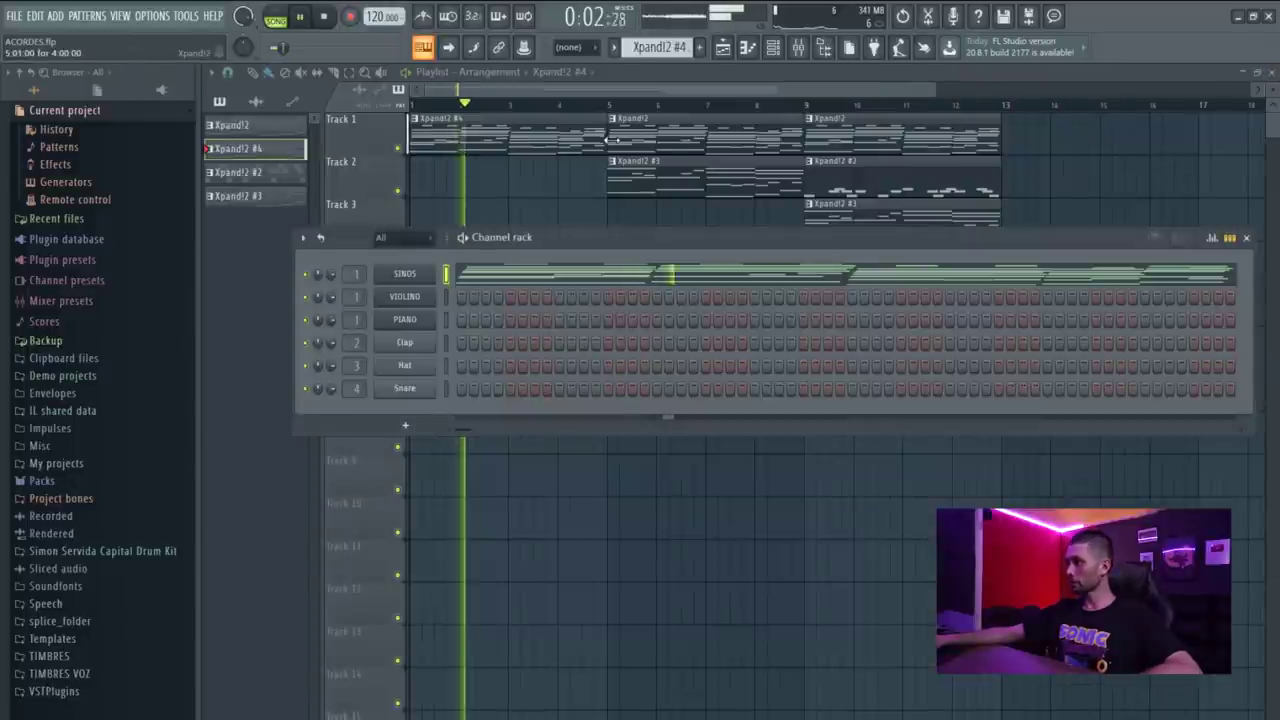
key("F6")
left_click(560, 131)
left_click_drag(560, 131, 760, 131)
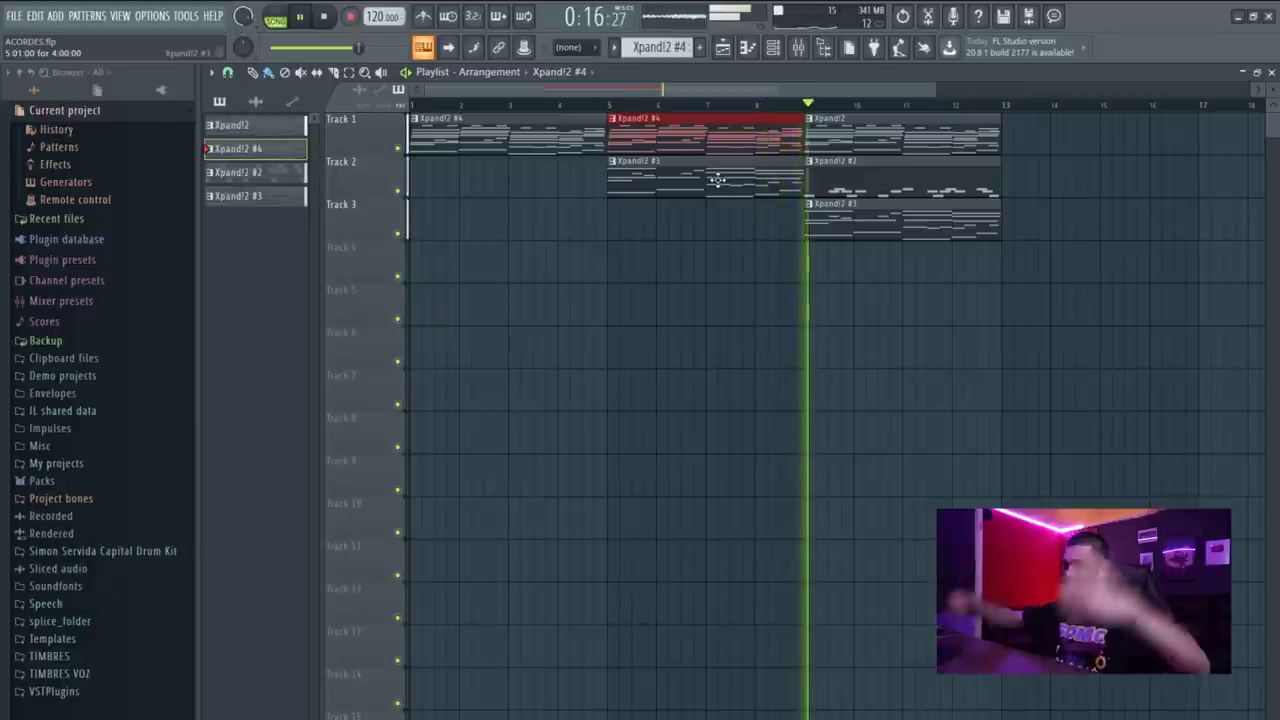
- Select the clips of the bar 9 section, including TIMBRES on Track 4, and duplicate them to bar 13
left_click_drag(1137, 116, 840, 304)
key("ctrl+b")
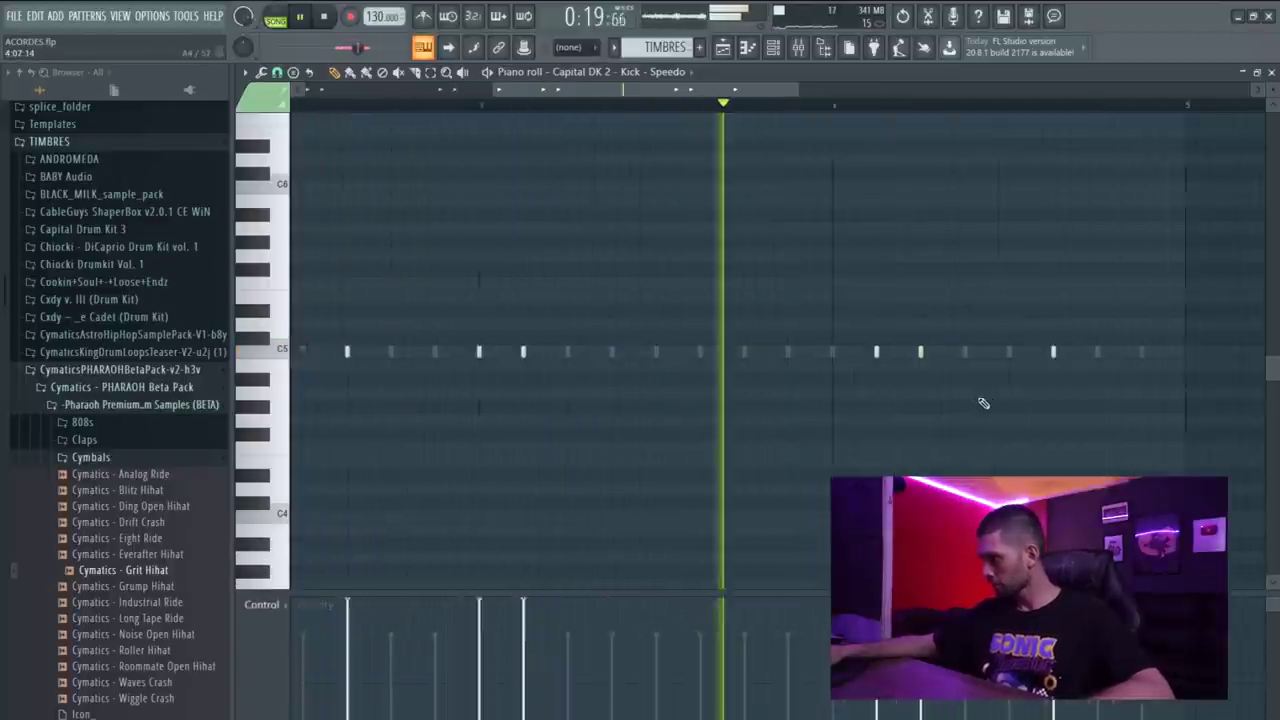
- Examine the Capital DK 2 kick hits and the Grit Hihat pattern across the bars of the TIMBRES pattern
scroll(1086, 363, "up", 4)
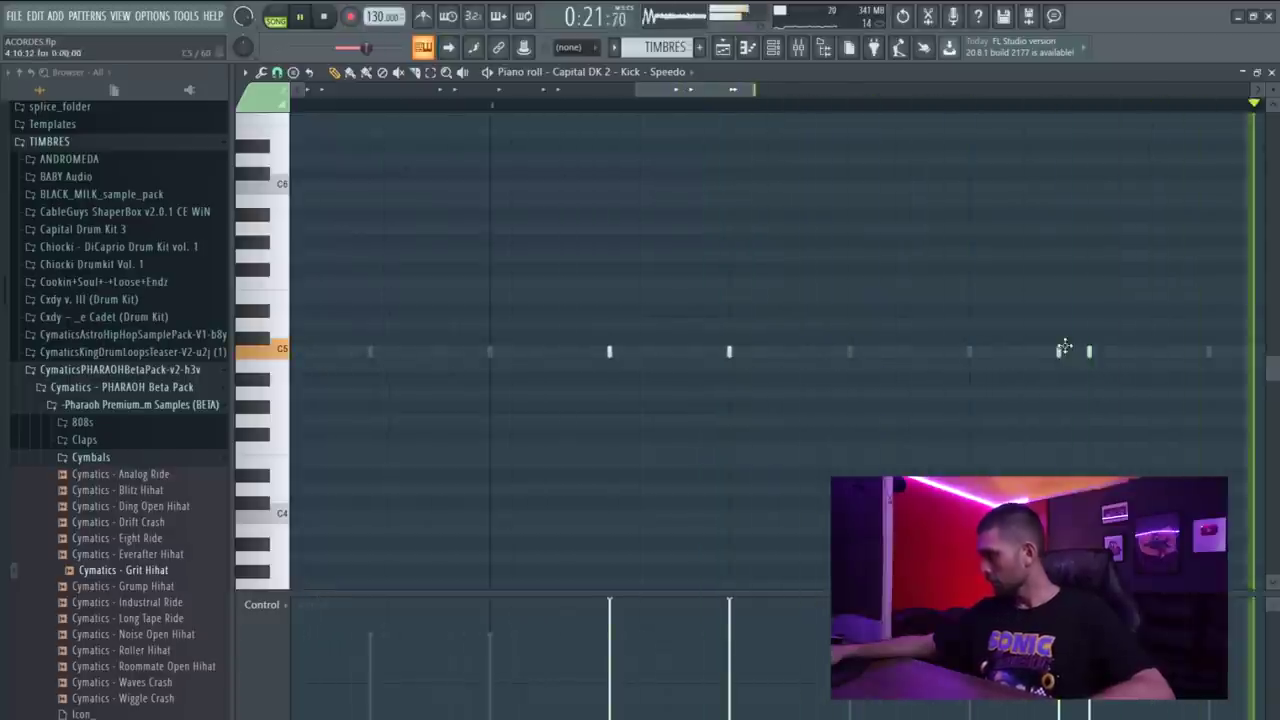
double_click(1057, 350)
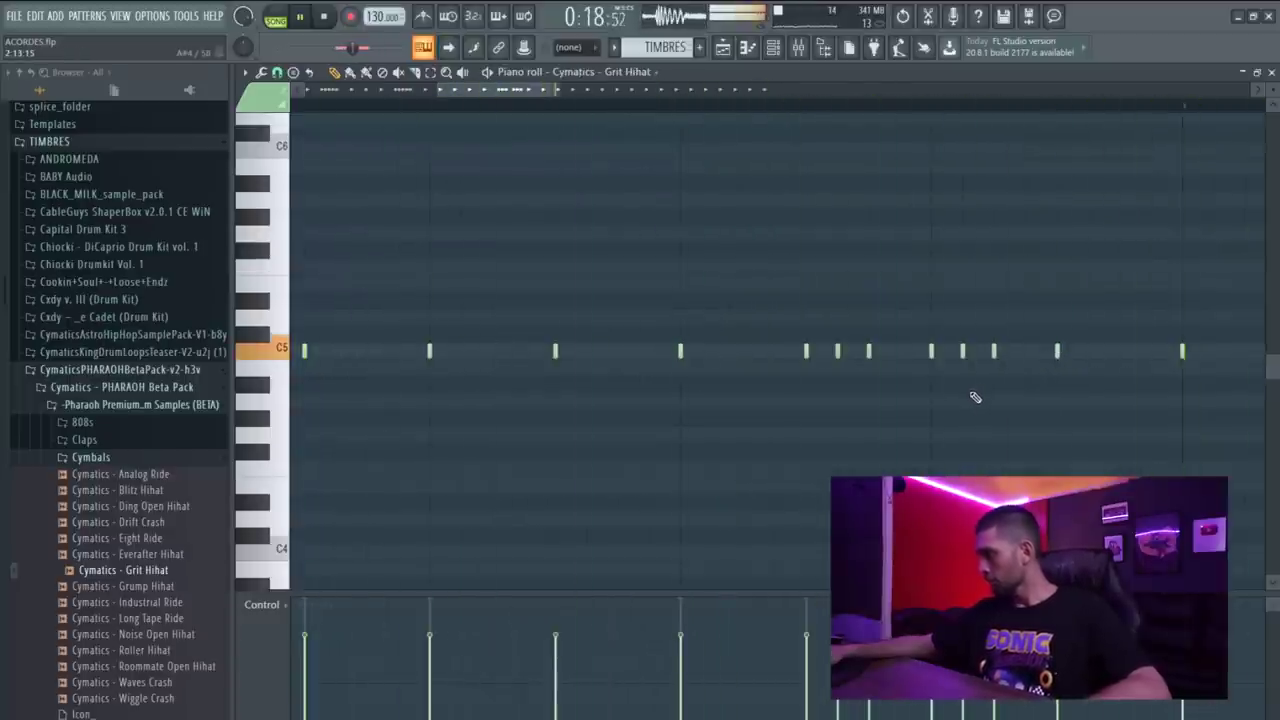
scroll(985, 402, "down", 3)
scroll(829, 387, "up", 3, "ctrl")
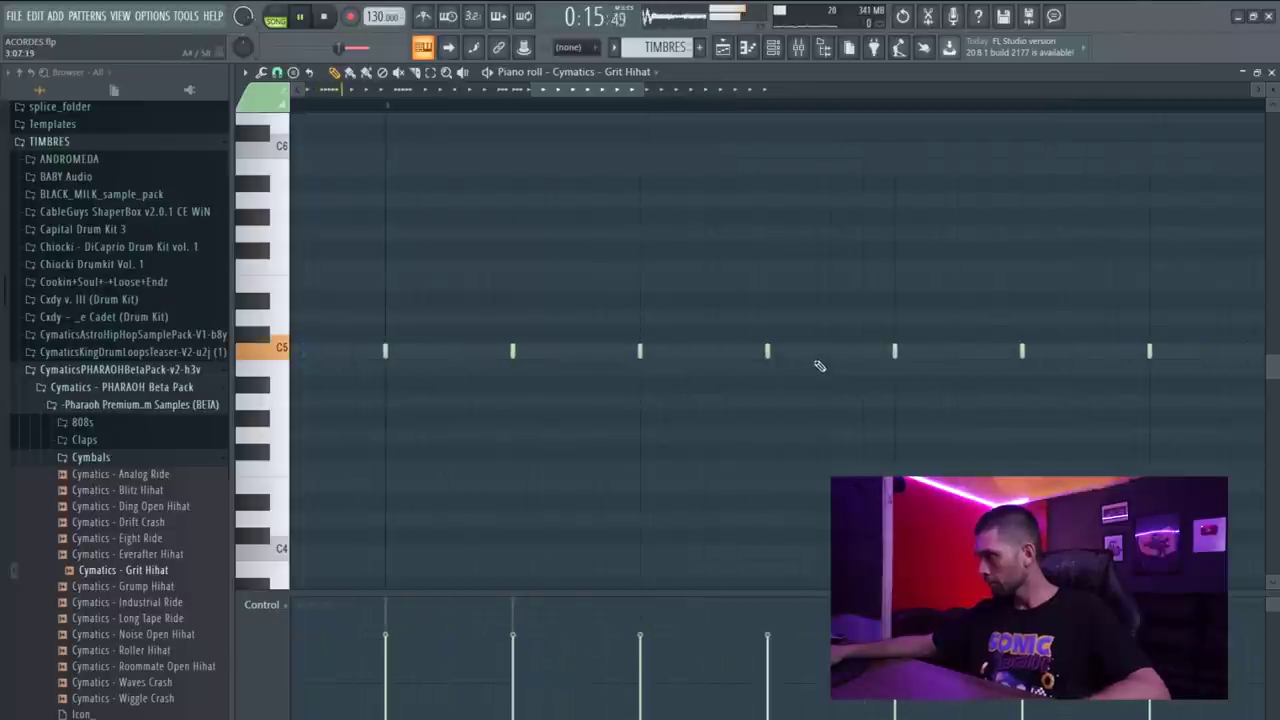
scroll(813, 423, "down", 1, "ctrl")
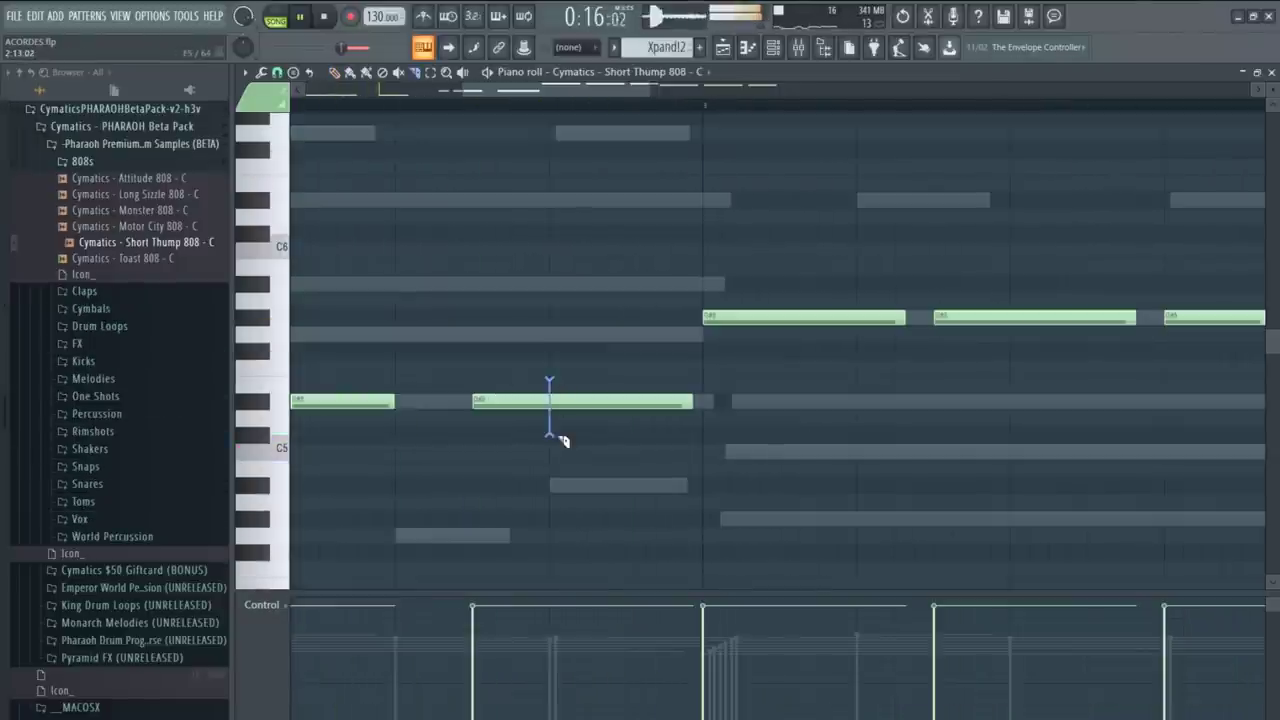
- Slice the Short Thump 808's long D#5 note at beat 4 of bar 2 and check the snap options
left_click(277, 72)
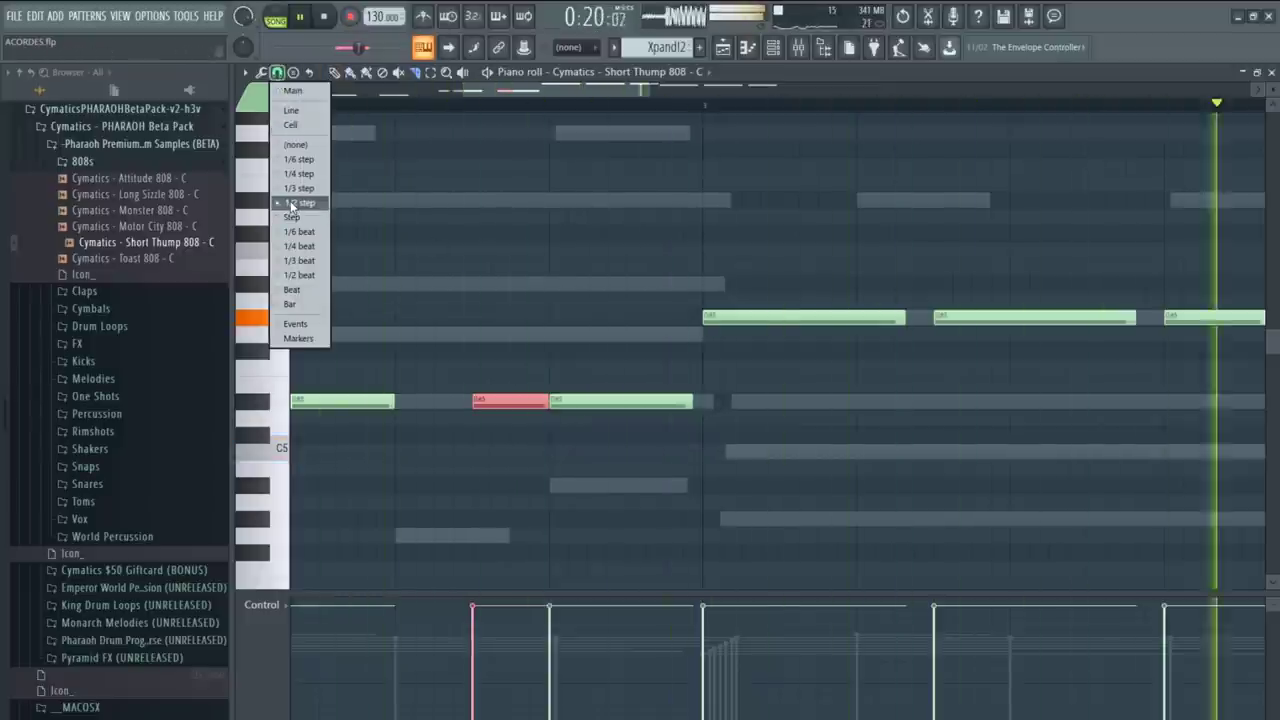
left_click(550, 358)
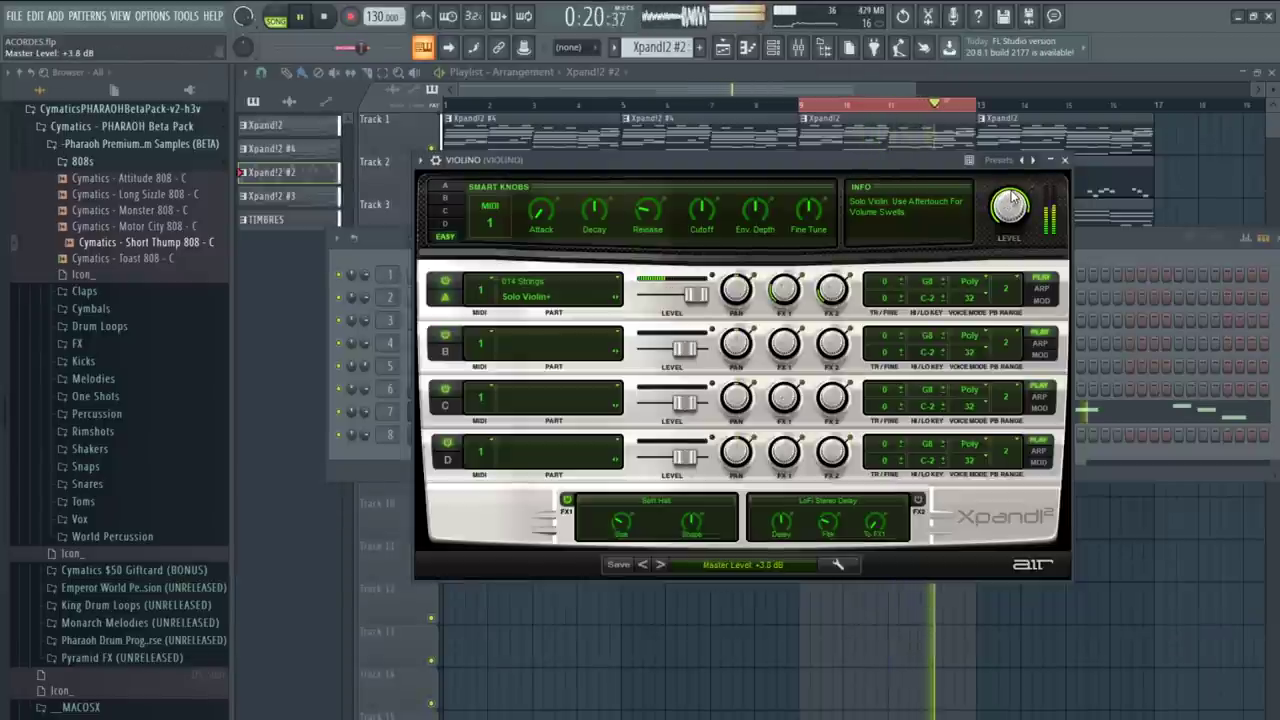
- Close the VIOLINO instrument window and bring the playlist arrangement back into full view
left_click(1064, 160)
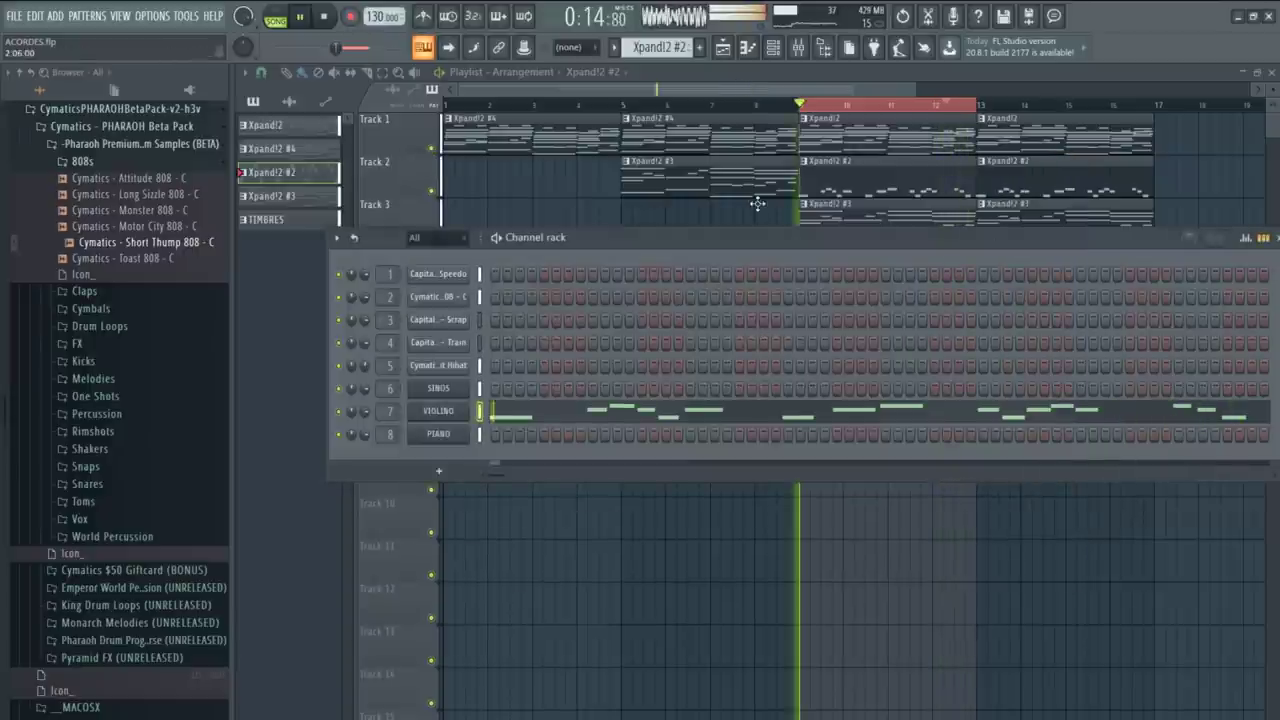
left_click(761, 92)
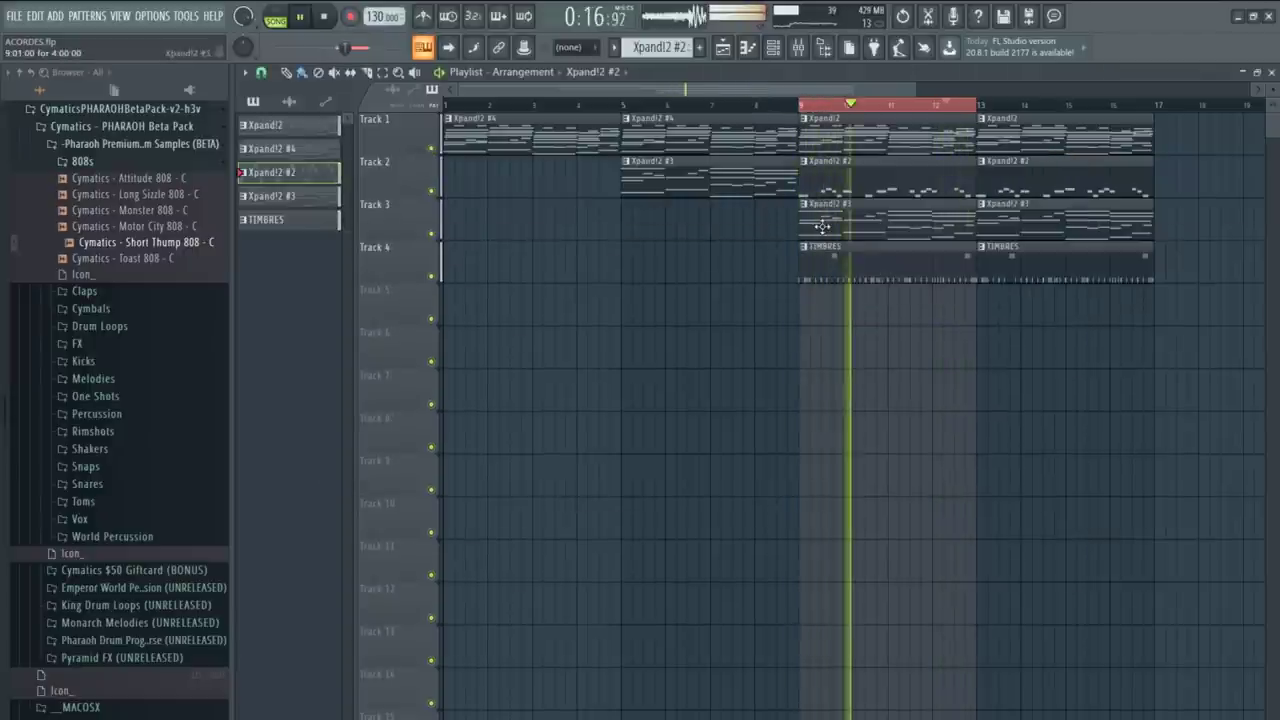